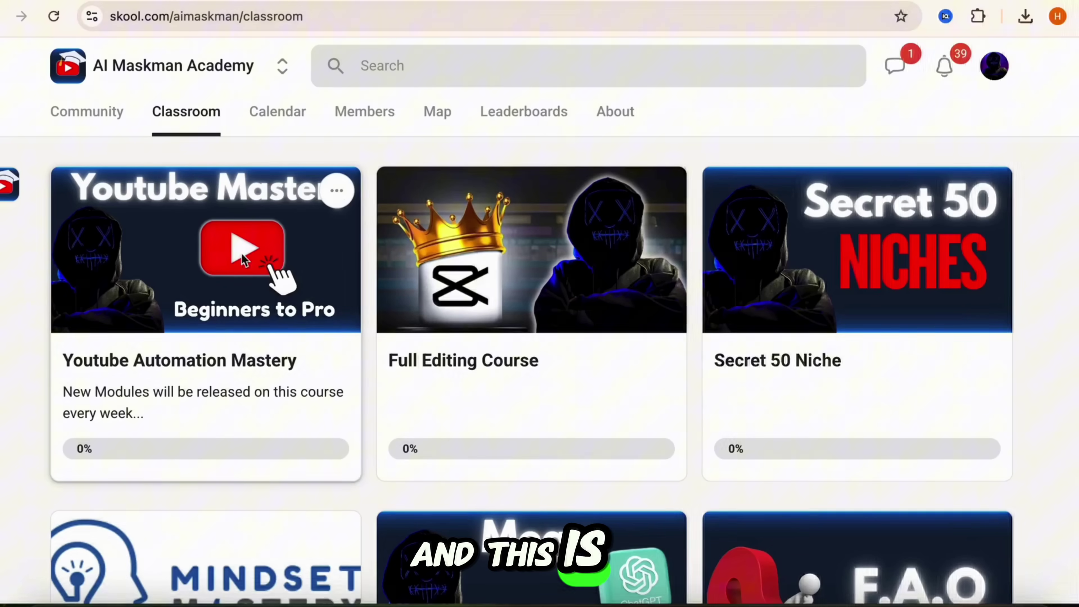
# In a new GPT-5 chat, pick video.mp4 from the Downloads folder to attach.
pyautogui.scroll(-3, 951, 309)
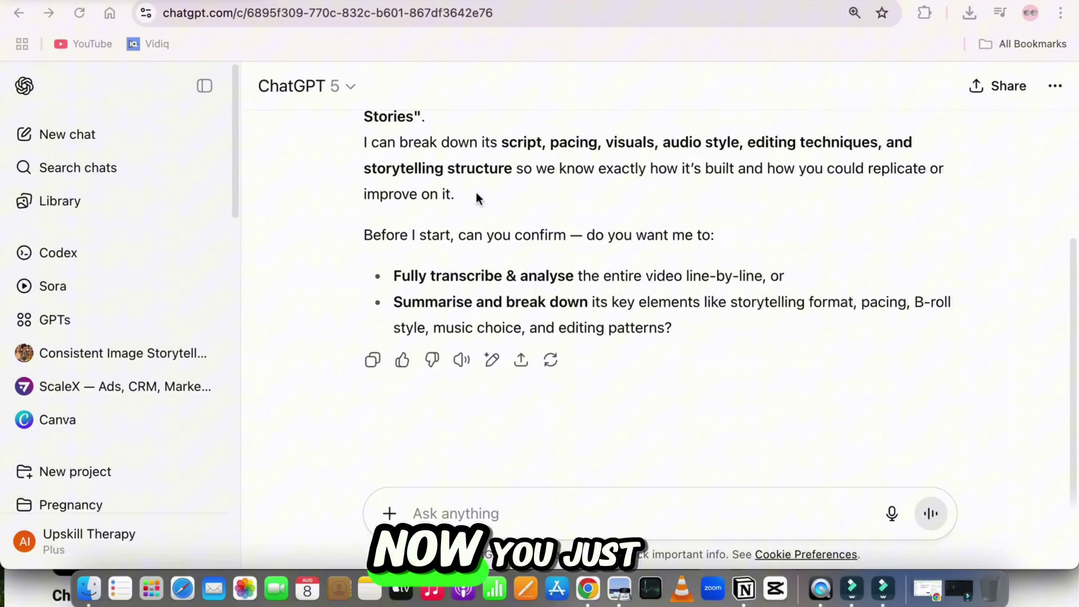
pyautogui.scroll(2, 479, 198)
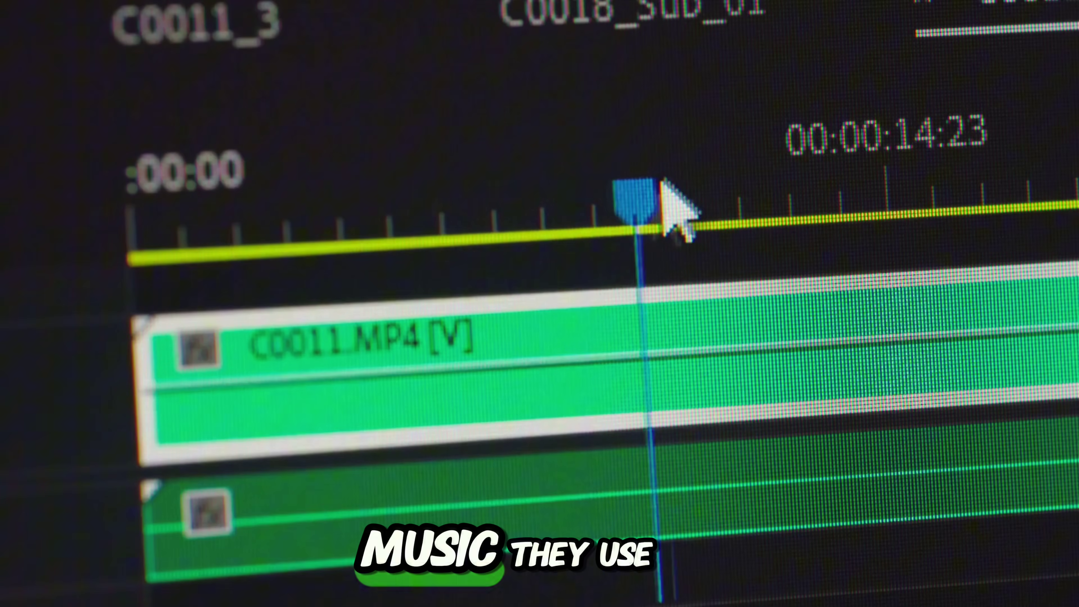
pyautogui.moveTo(742, 155); pyautogui.dragTo(670, 166)
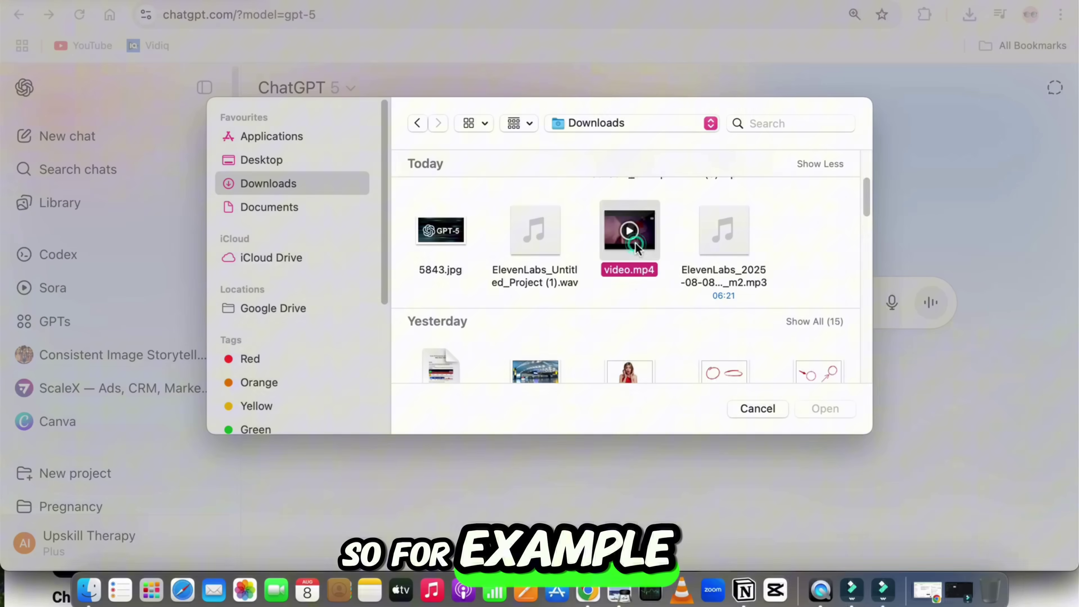
# Attach video.mp4 and enter the prompt for a hook, script, visuals, audio and editing breakdown.
pyautogui.click(824, 409)
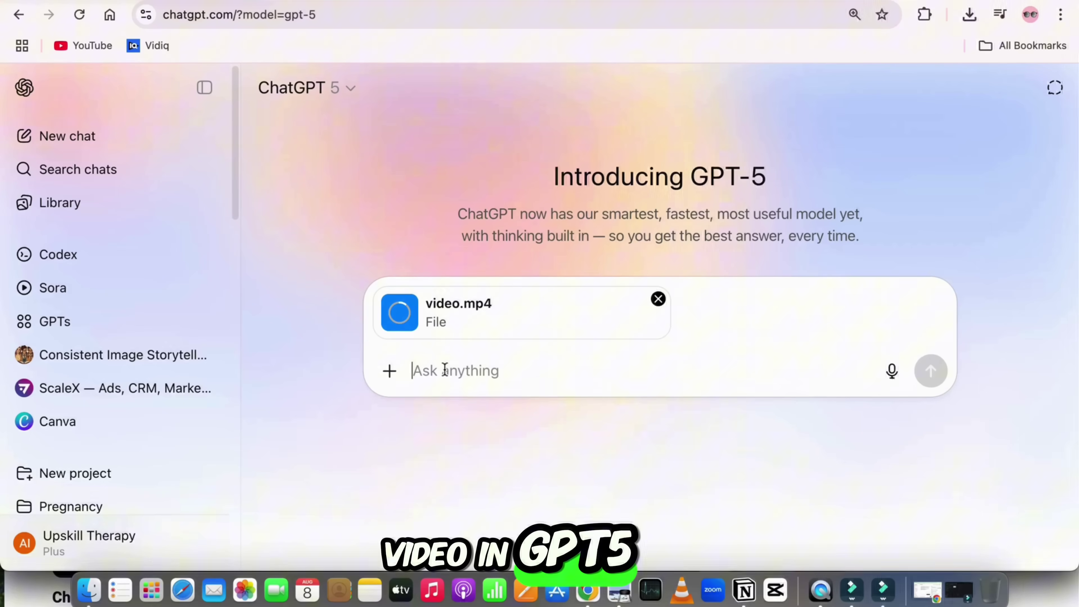
pyautogui.write('Analyse this uploaded video and give me a full breakdown of its hook, script style, visuals, audio, editing, structure, engagement tactics, and how to recreate it step-by-step')
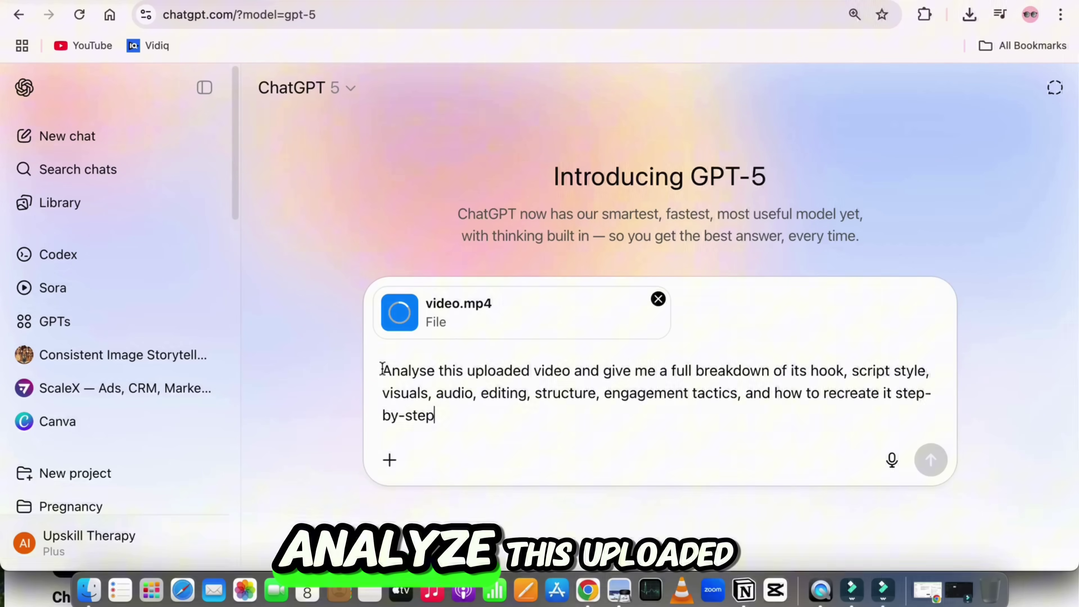
pyautogui.moveTo(382, 368); pyautogui.dragTo(464, 374)
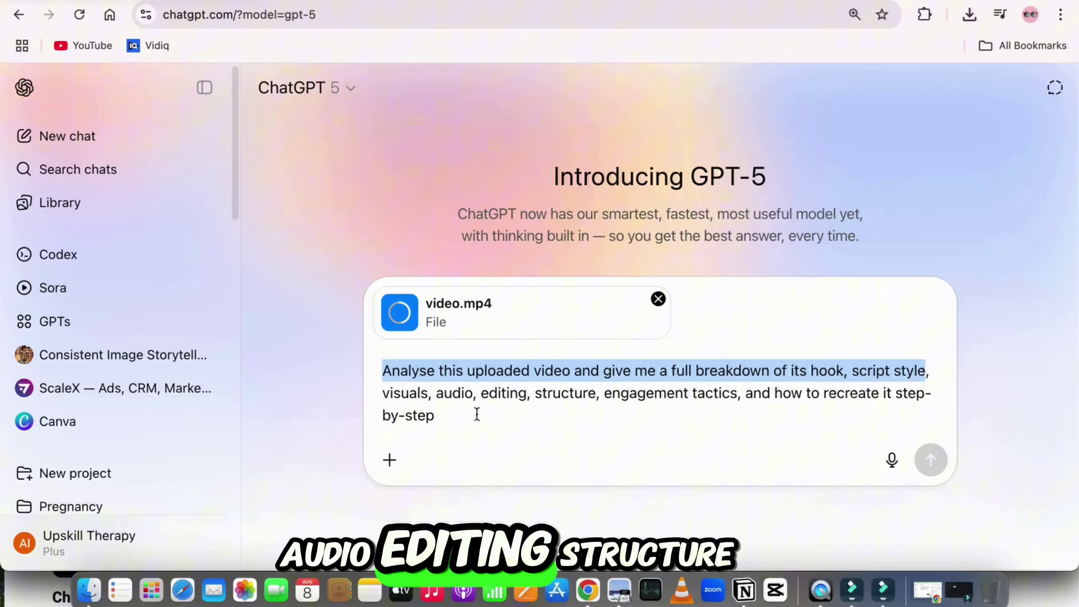
pyautogui.click(379, 397)
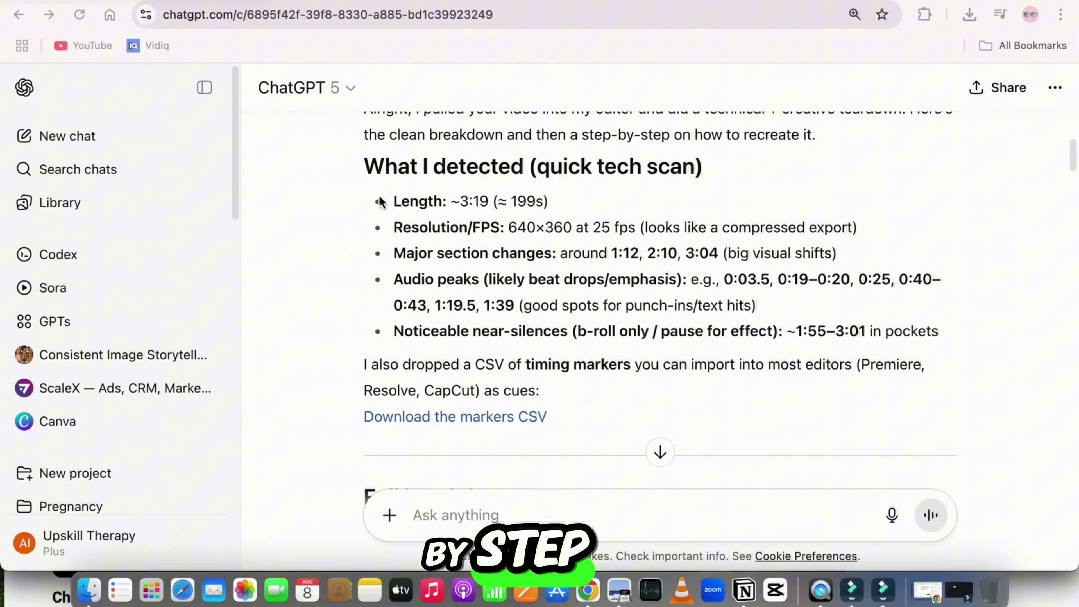
pyautogui.moveTo(387, 253); pyautogui.dragTo(641, 252)
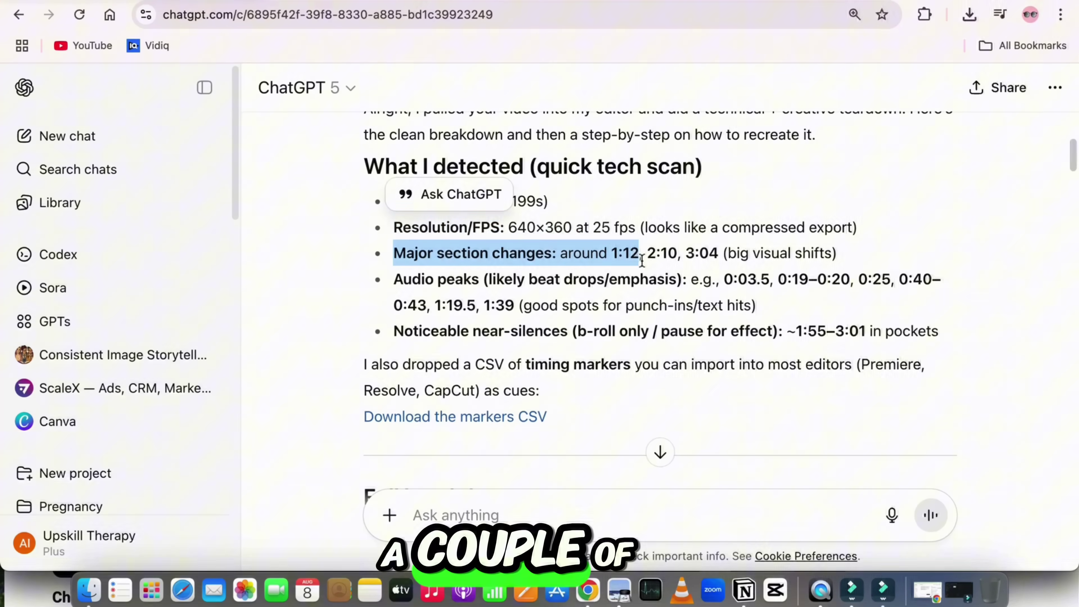
pyautogui.moveTo(413, 280); pyautogui.dragTo(580, 283)
pyautogui.scroll(-7, 579, 282)
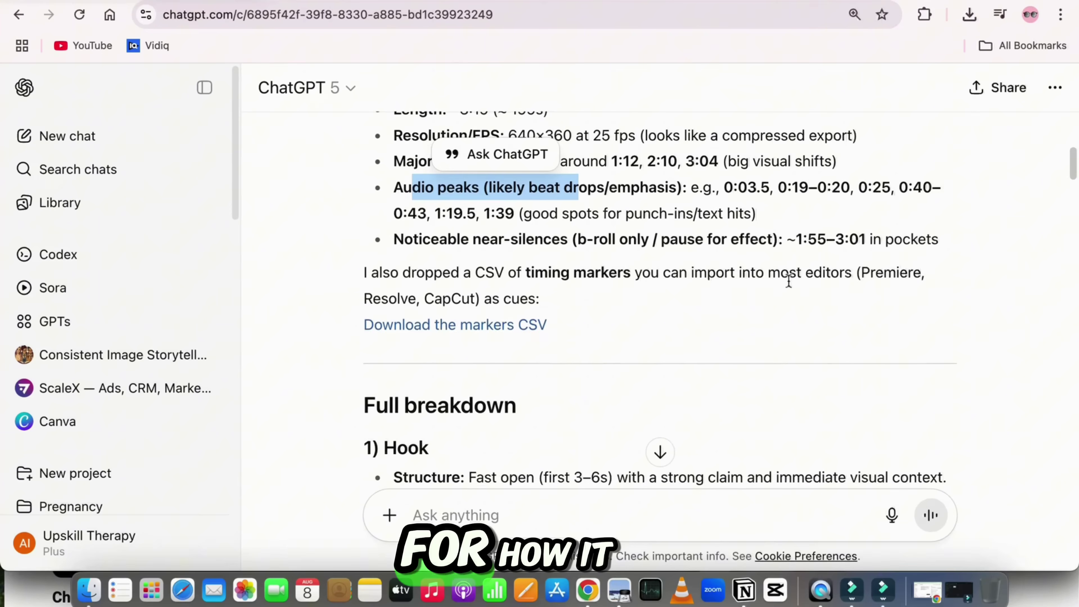
pyautogui.moveTo(387, 271); pyautogui.dragTo(933, 283)
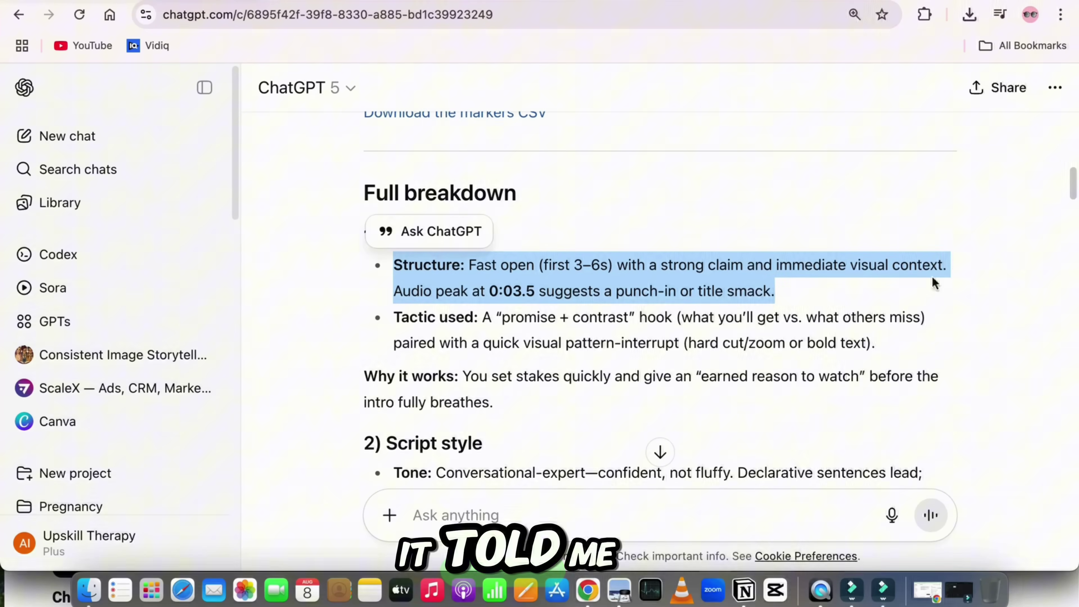
pyautogui.scroll(-5, 836, 251)
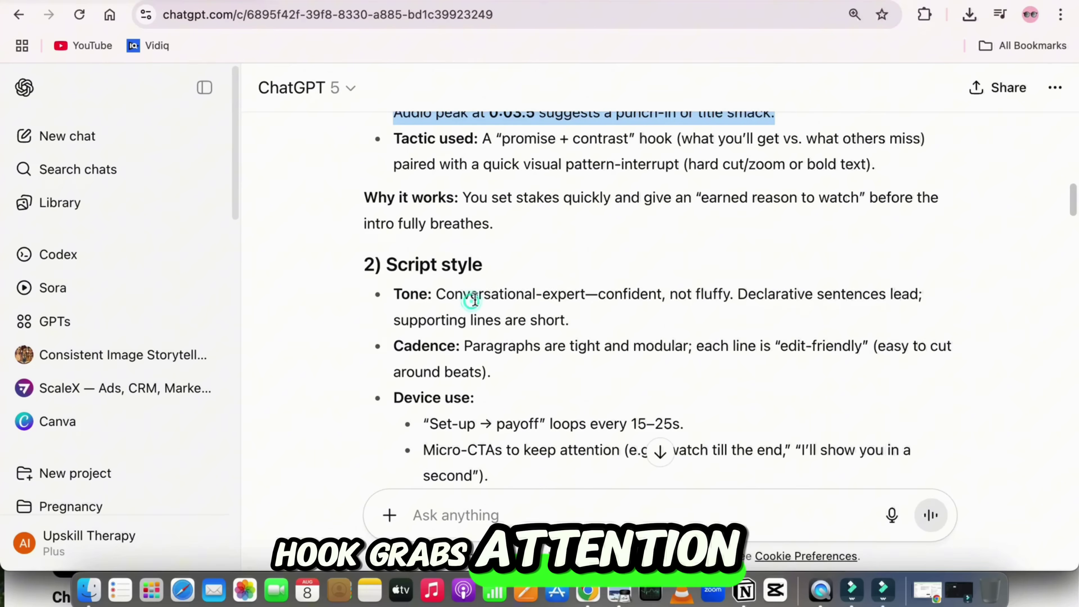
pyautogui.moveTo(470, 298); pyautogui.dragTo(686, 296)
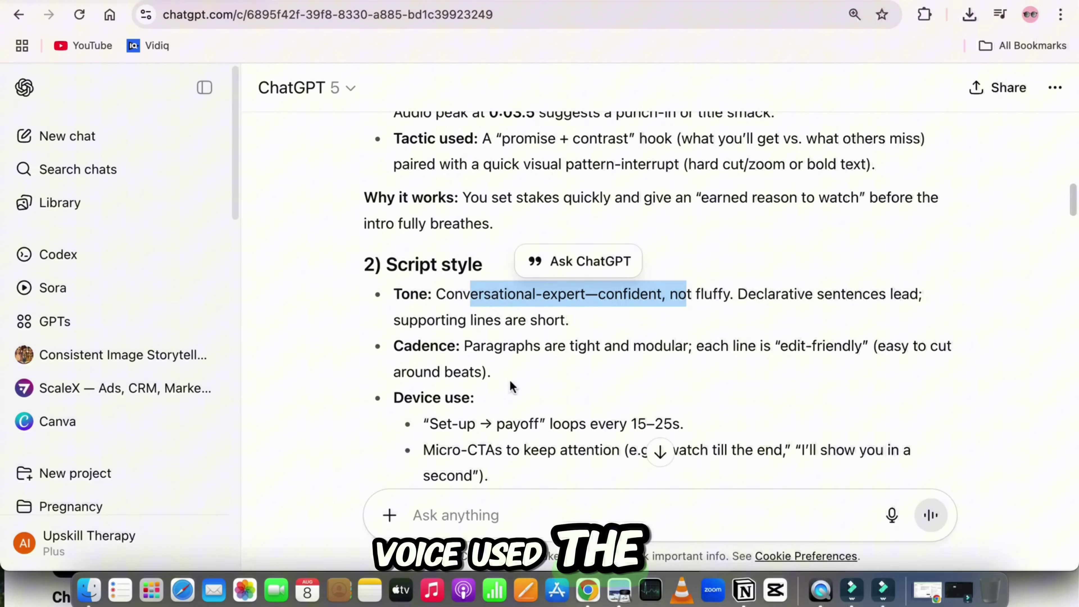
pyautogui.scroll(10, 513, 387)
pyautogui.moveTo(385, 229); pyautogui.dragTo(611, 229)
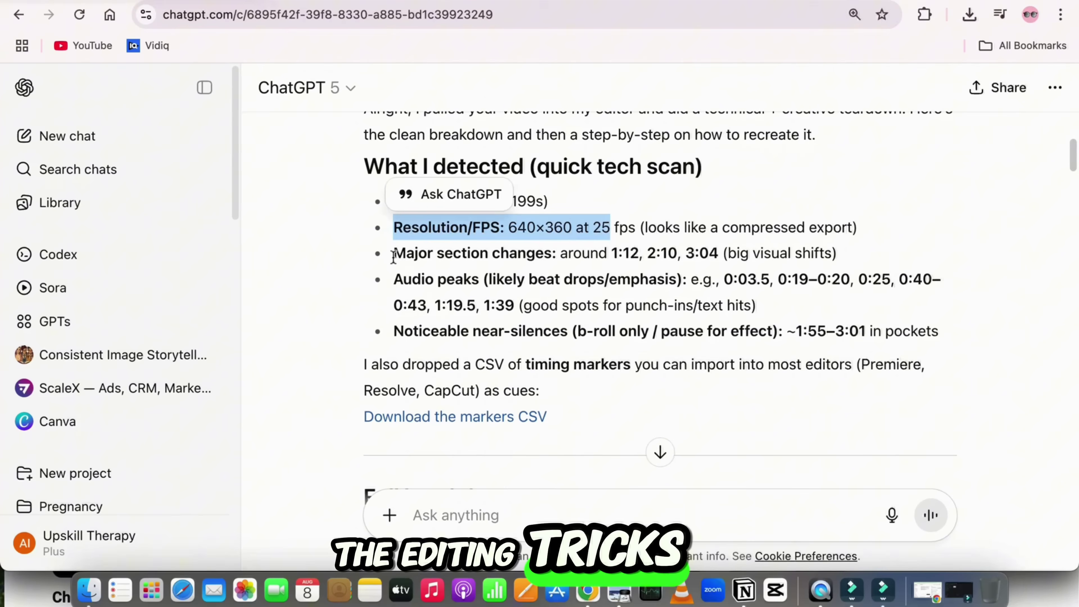
pyautogui.moveTo(393, 253); pyautogui.dragTo(642, 255)
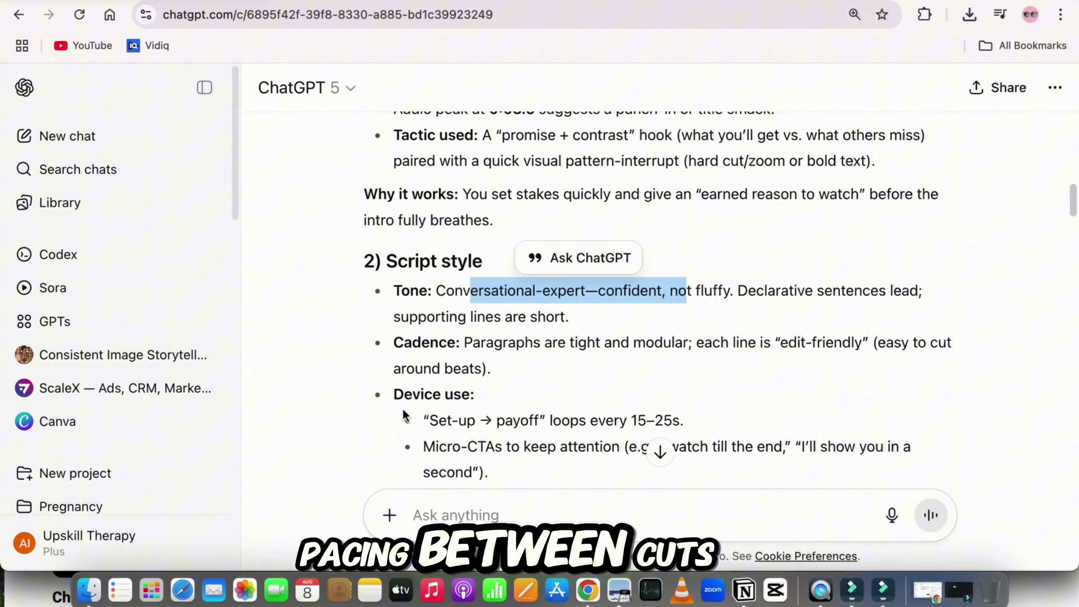
pyautogui.scroll(-5, 514, 354)
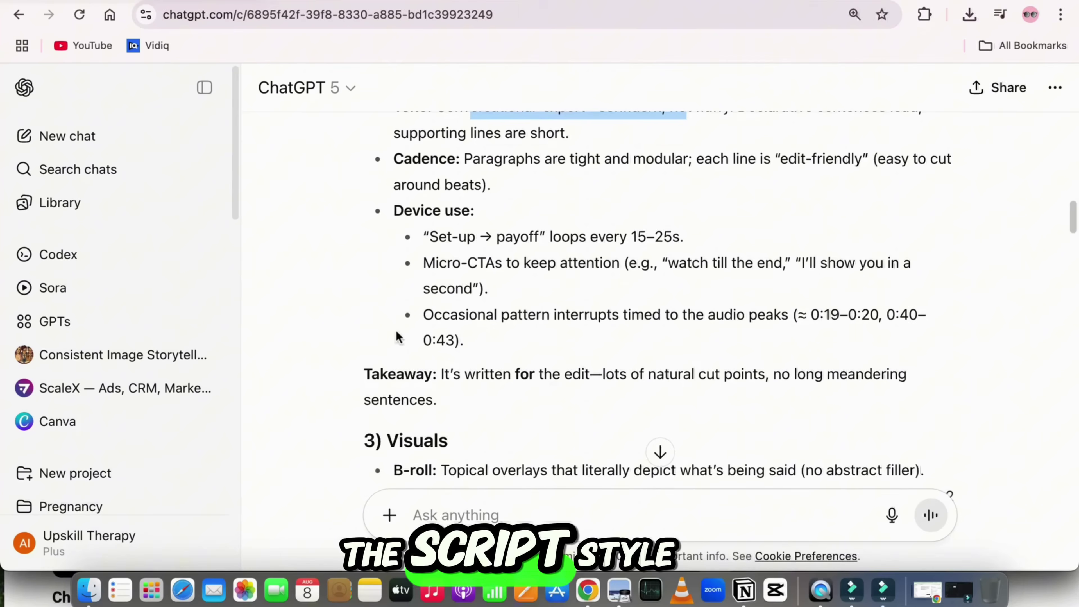
pyautogui.scroll(-4, 356, 373)
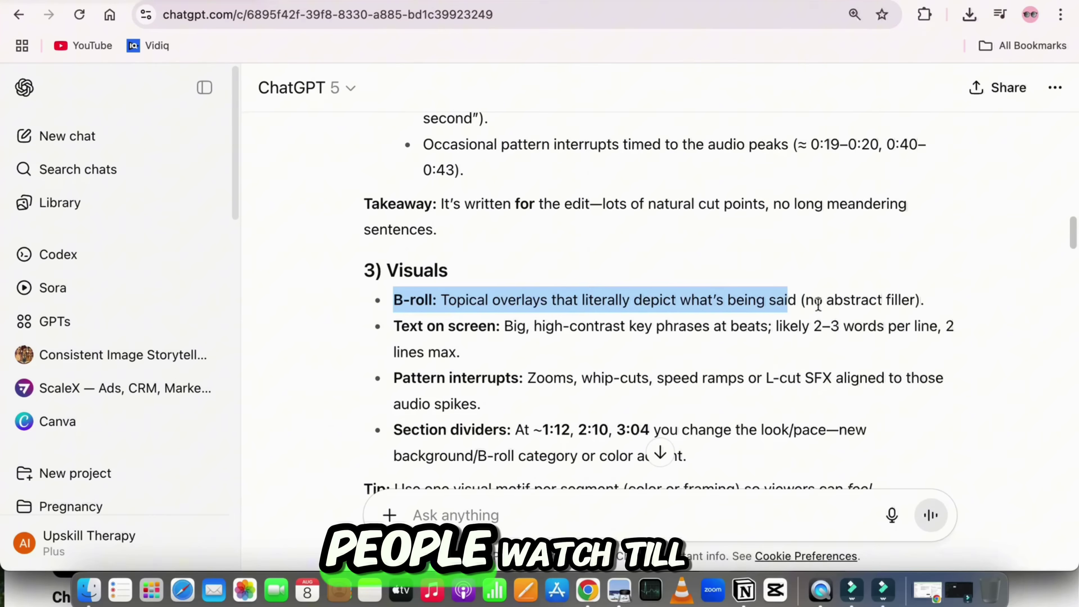
pyautogui.moveTo(428, 329); pyautogui.dragTo(607, 331)
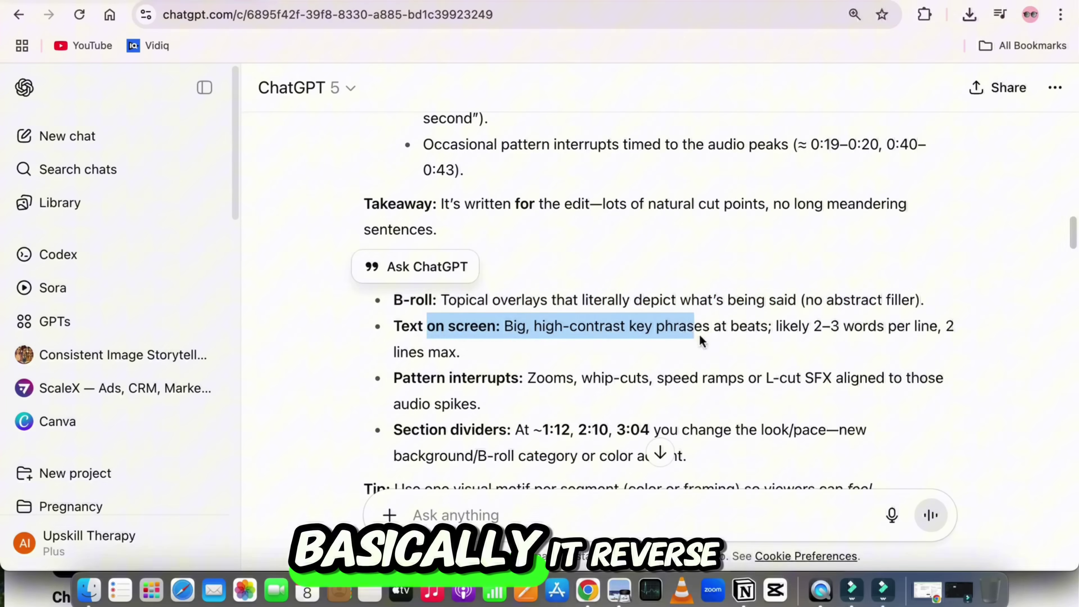
pyautogui.moveTo(402, 378); pyautogui.dragTo(620, 378)
pyautogui.scroll(-3, 461, 343)
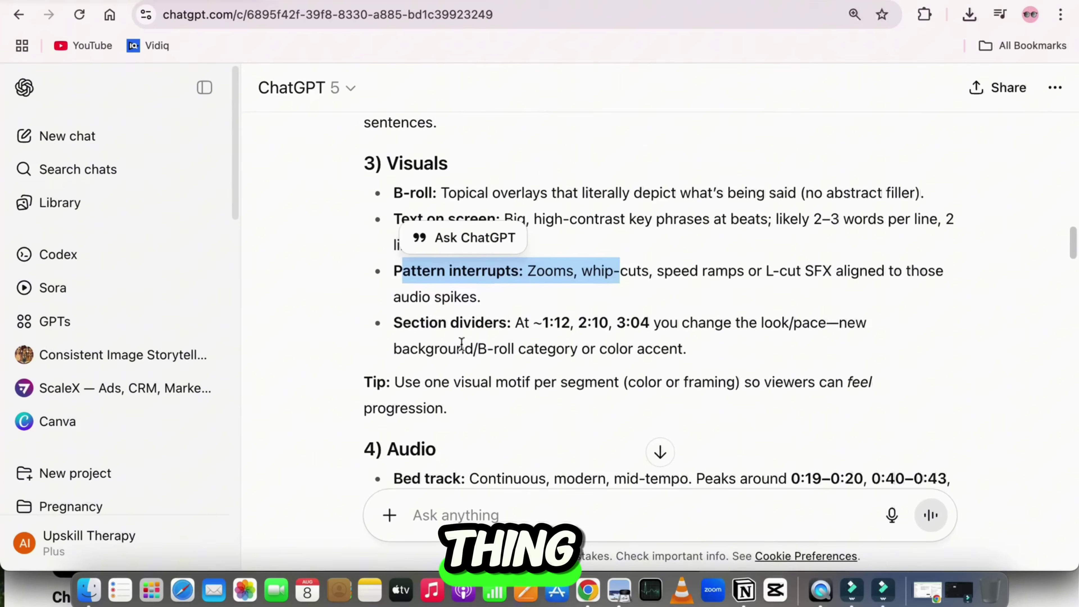
pyautogui.moveTo(619, 322); pyautogui.dragTo(776, 349)
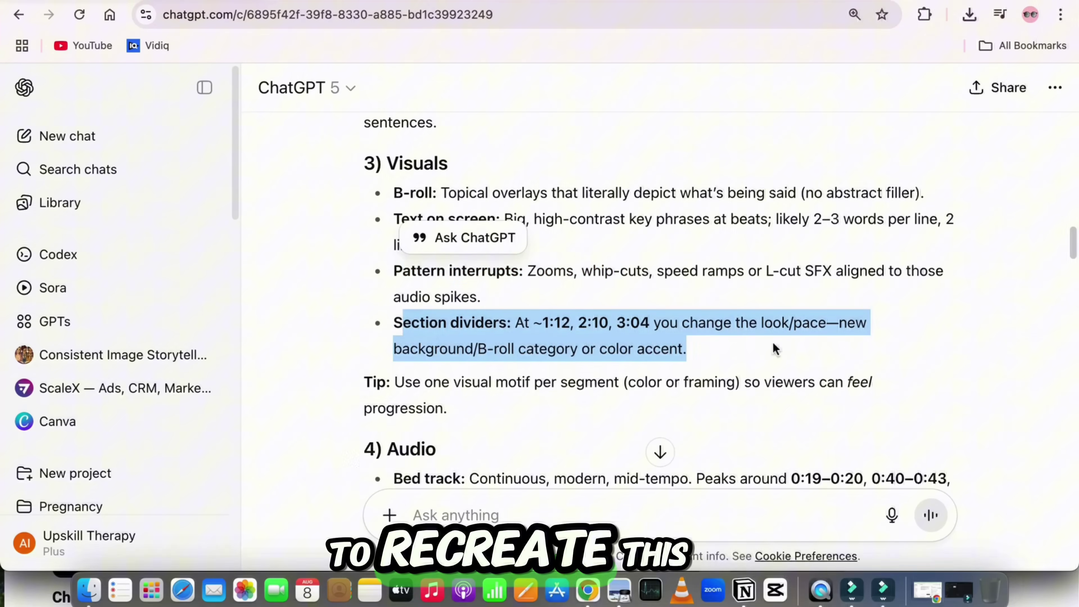
pyautogui.scroll(-2, 496, 381)
pyautogui.moveTo(494, 286); pyautogui.dragTo(529, 299)
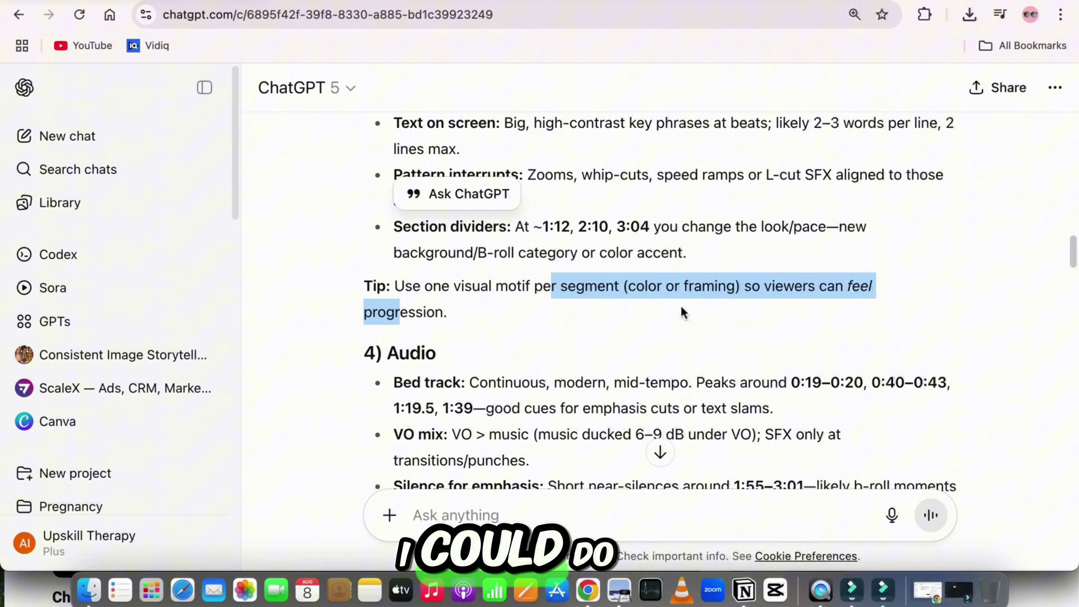
pyautogui.click(865, 310)
pyautogui.scroll(-2, 385, 326)
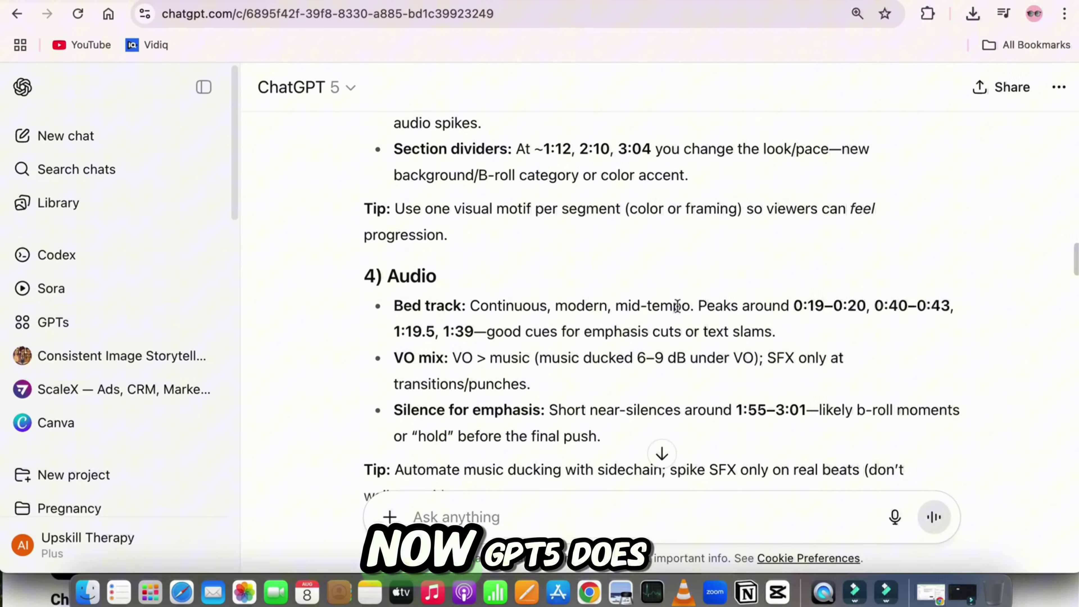
pyautogui.scroll(-5, 536, 347)
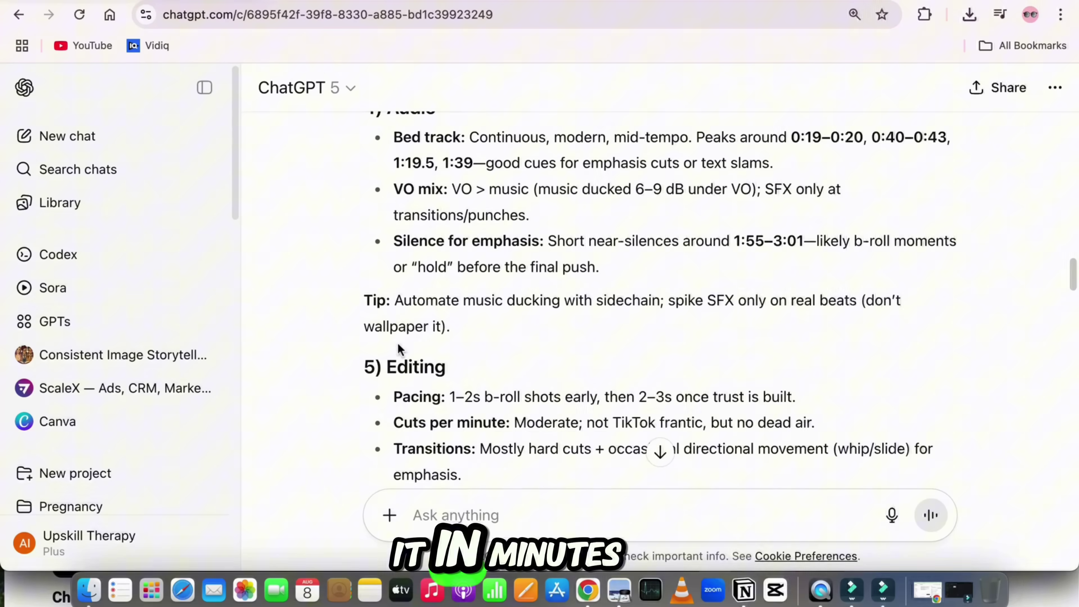
pyautogui.scroll(-2, 483, 275)
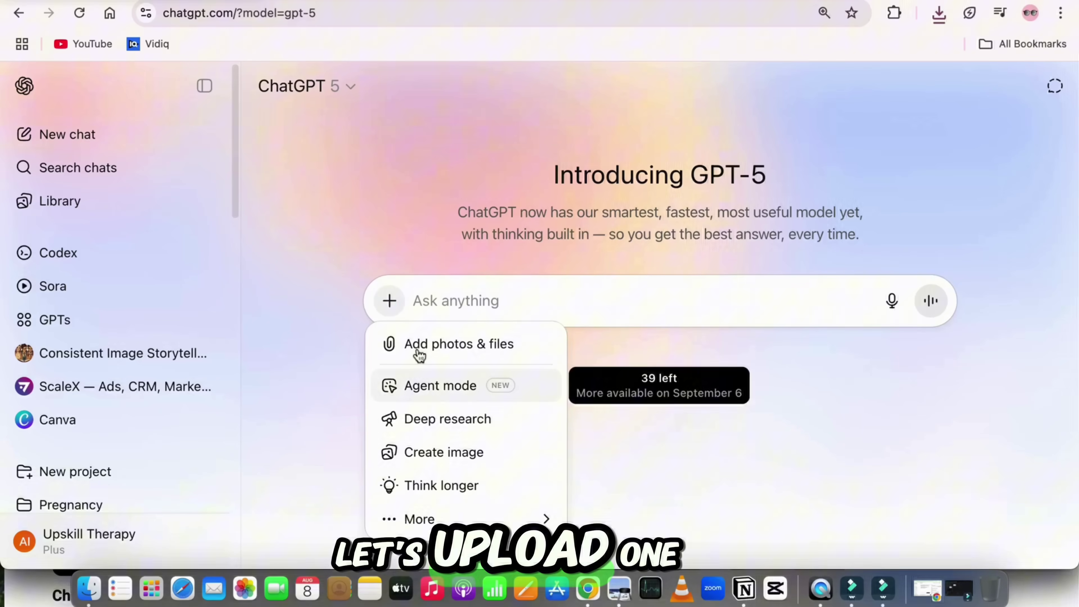
# Send the music file with a prompt asking for song name, genre, mood, similar tracks and copyright.
pyautogui.click(415, 354)
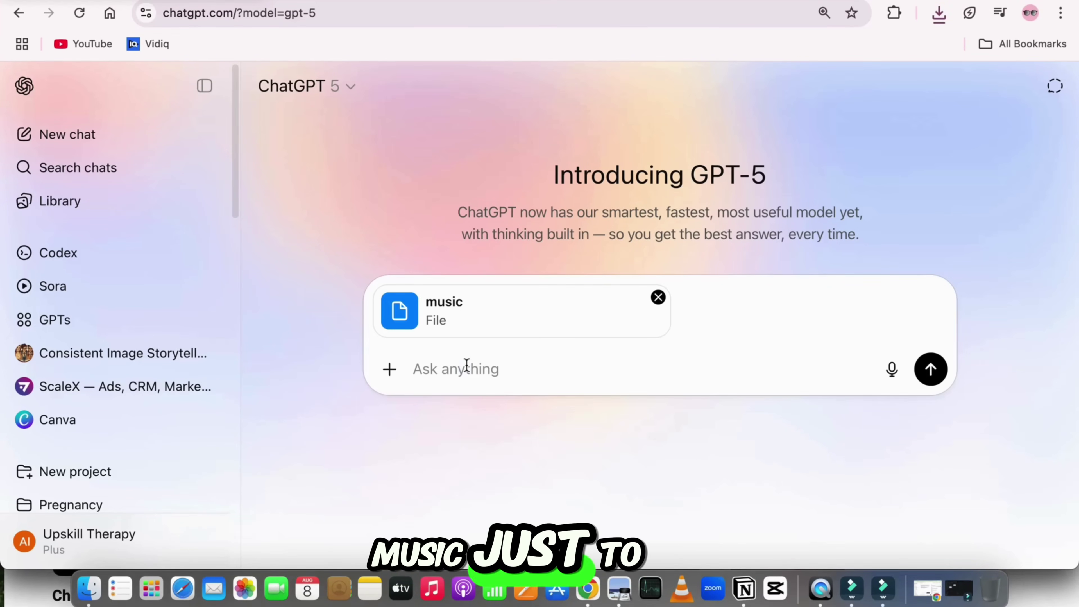
pyautogui.write('-Analyse this uploaded music file and tell me the song name, genre, mood, similar track suggestions, whether it’s copyrighted or free to use, and where I can find it online')
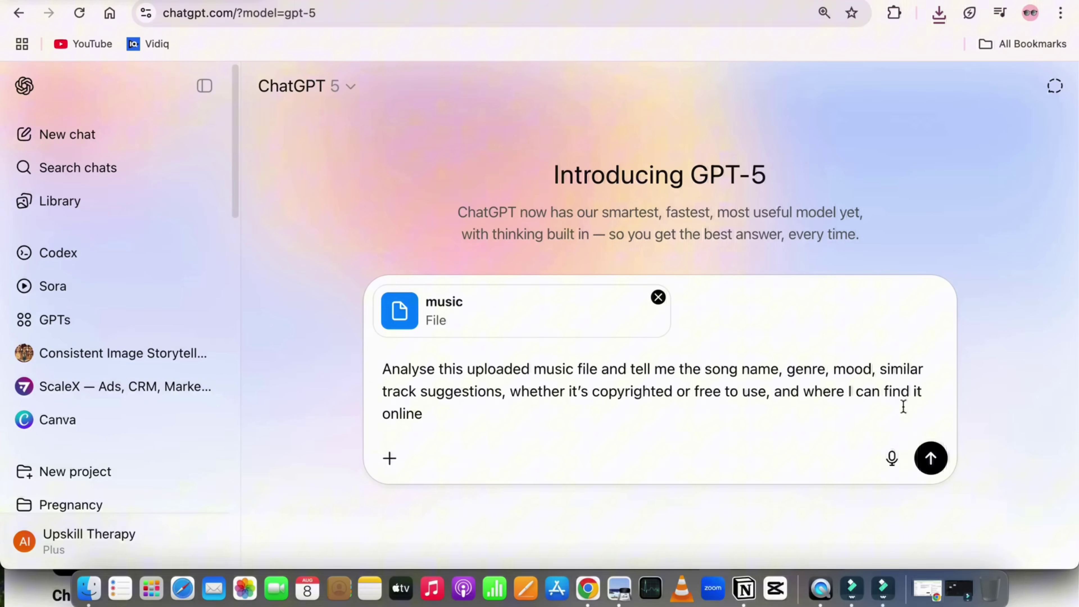
pyautogui.click(933, 458)
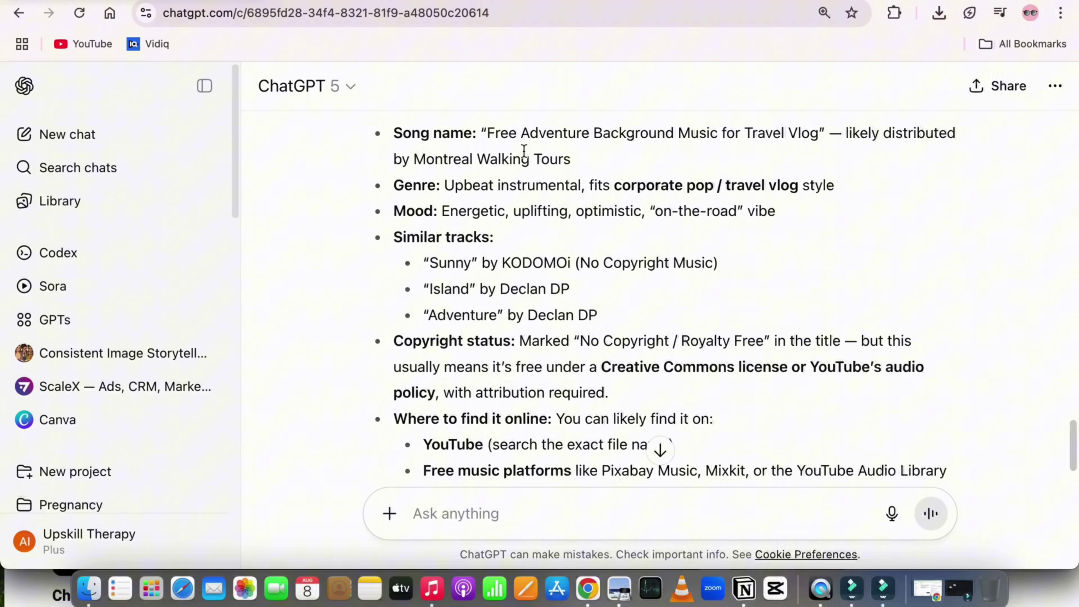
pyautogui.scroll(1, 568, 138)
pyautogui.scroll(-2, 568, 138)
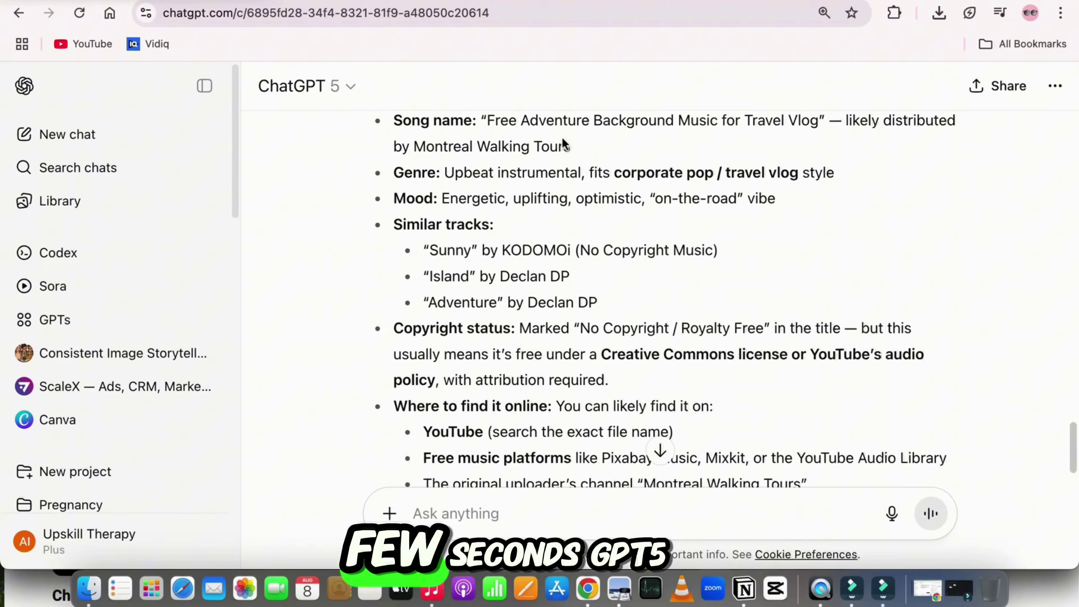
pyautogui.moveTo(395, 120); pyautogui.dragTo(498, 128)
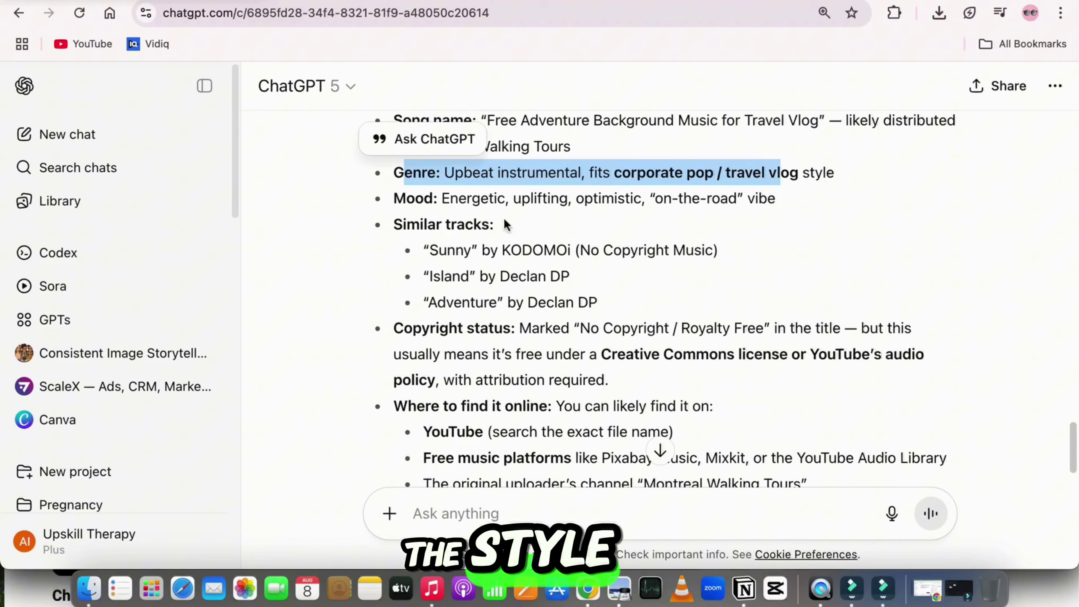
pyautogui.moveTo(409, 199); pyautogui.dragTo(645, 199)
pyautogui.moveTo(388, 223); pyautogui.dragTo(494, 225)
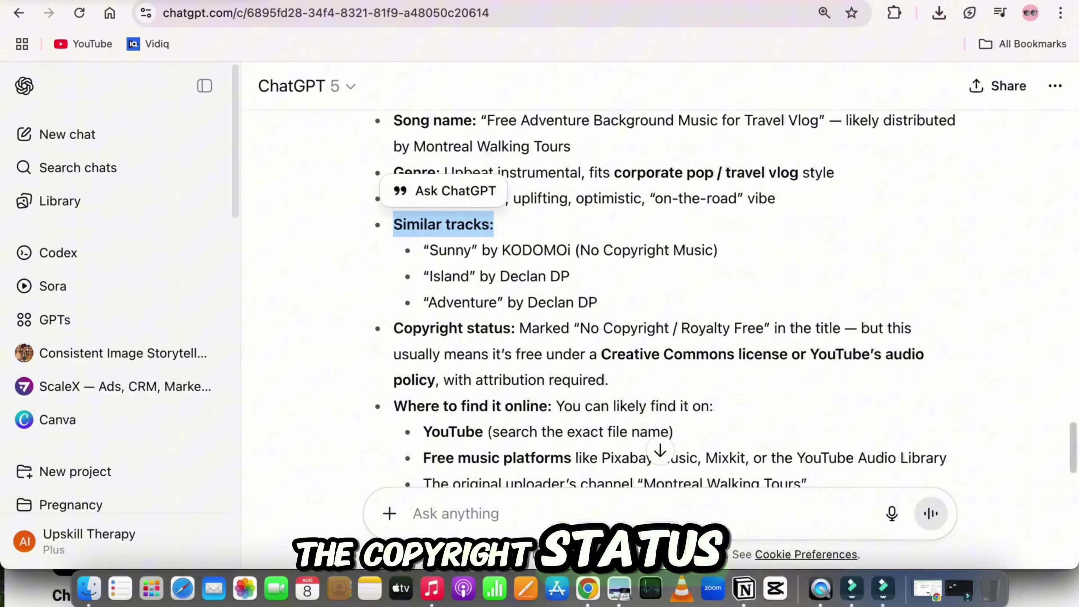
pyautogui.moveTo(409, 278); pyautogui.dragTo(546, 277)
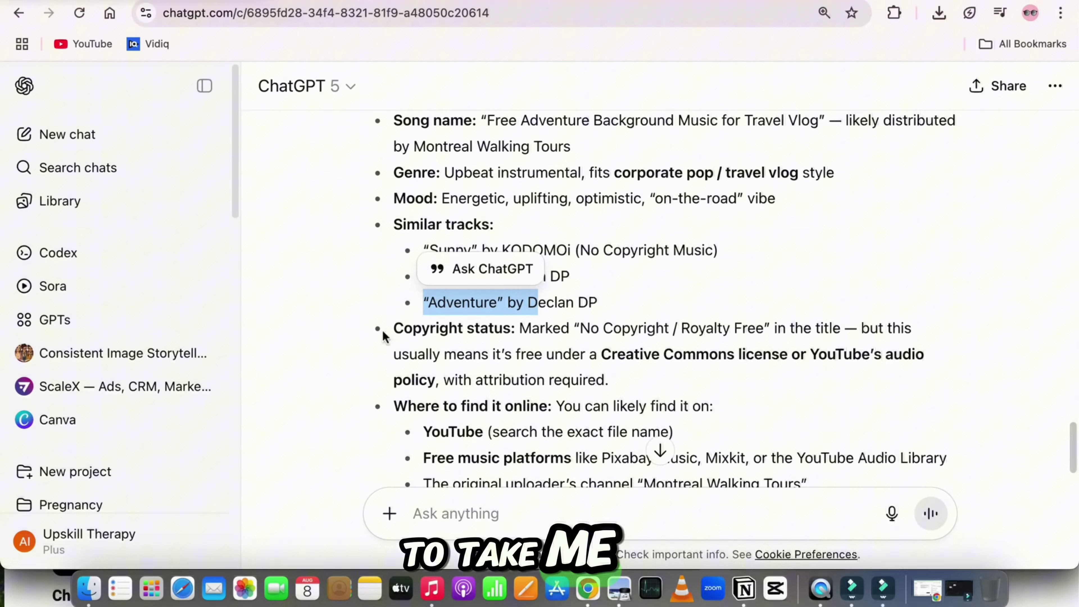
pyautogui.moveTo(382, 329); pyautogui.dragTo(605, 345)
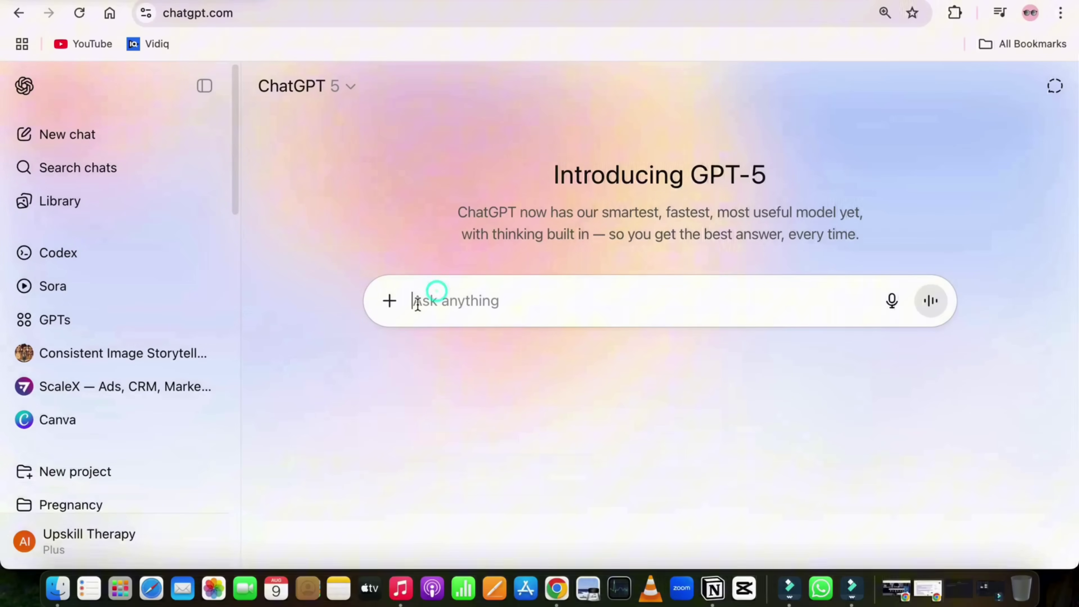
# Send the AI-in-education prompt requesting a viral title, script, SEO description, 10 tags and thumbnail.
pyautogui.write('Make me a video about the rise of AI in education. Give me a viral title, a full YouTube script in my style, an SEO-friendly description, 10 searchable tags, and a thumbnail idea that will get clicks')
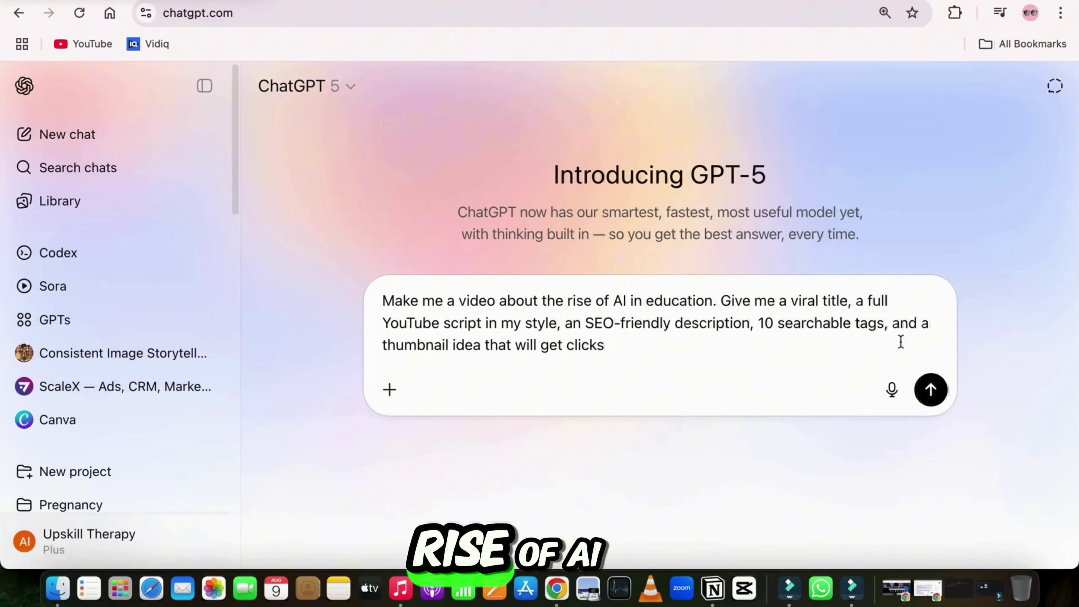
pyautogui.click(930, 389)
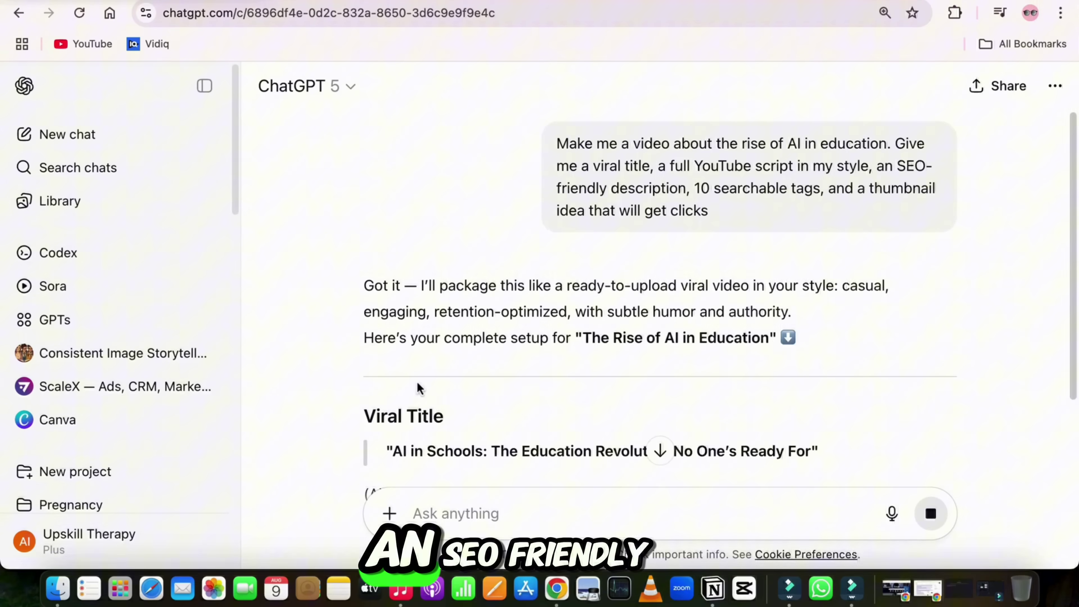
pyautogui.scroll(-5, 418, 389)
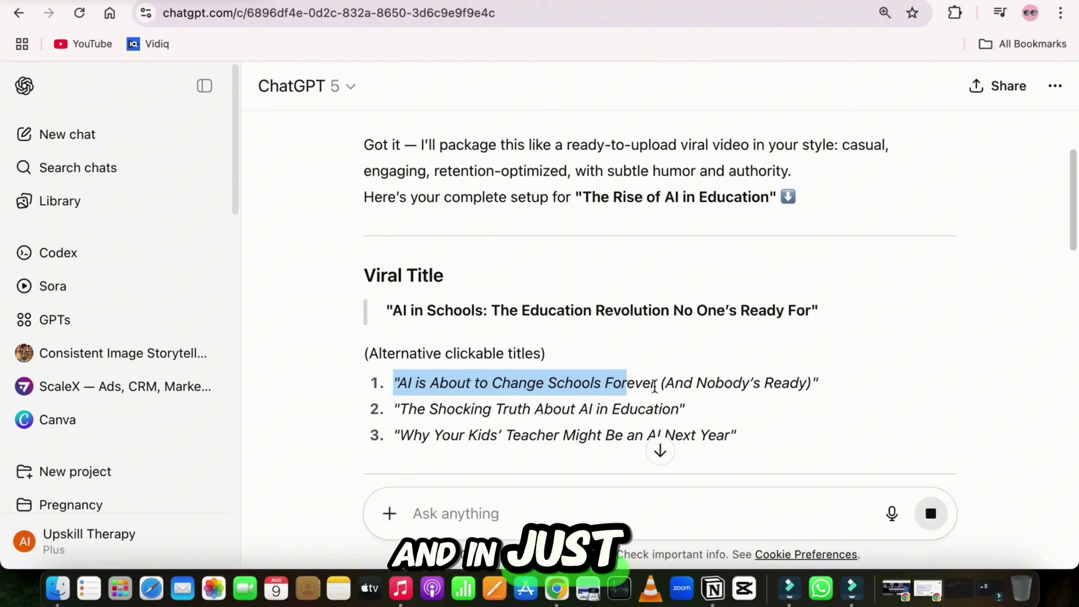
pyautogui.moveTo(393, 408); pyautogui.dragTo(576, 414)
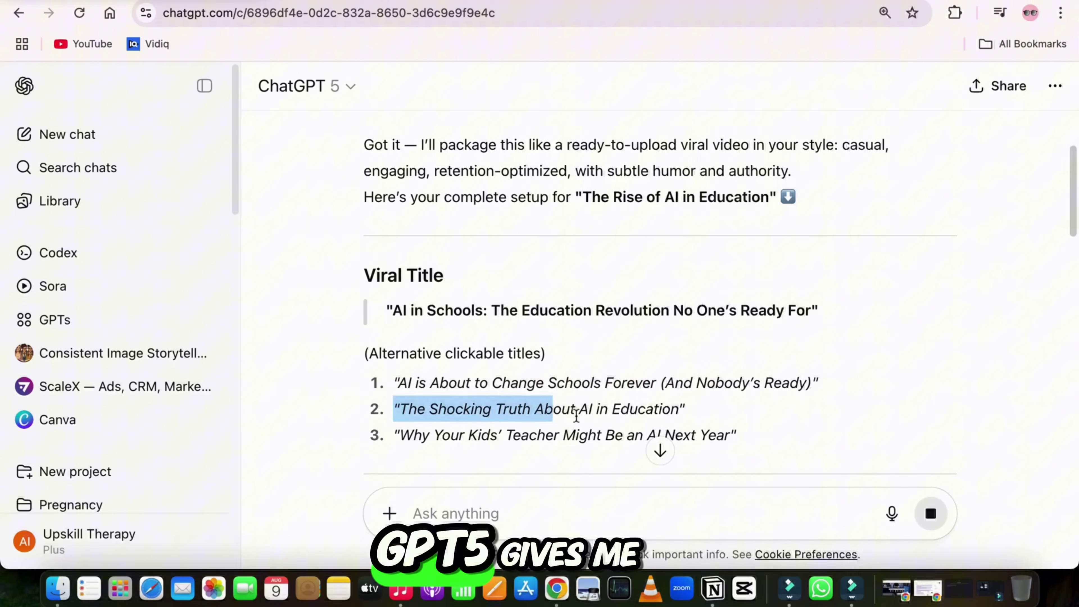
pyautogui.scroll(-10, 491, 406)
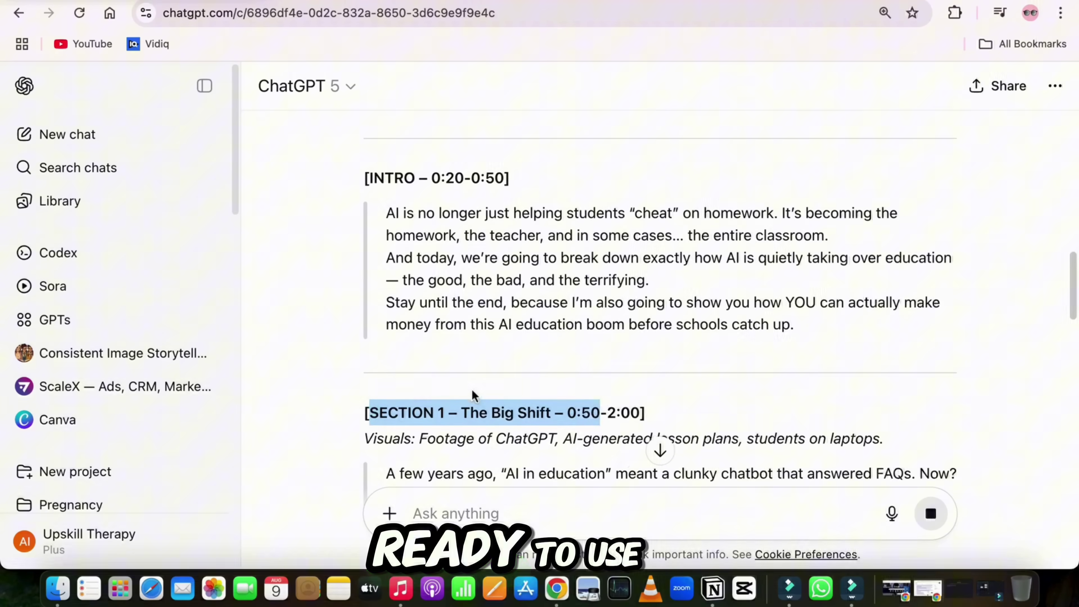
pyautogui.scroll(-7, 473, 395)
pyautogui.scroll(-7, 569, 390)
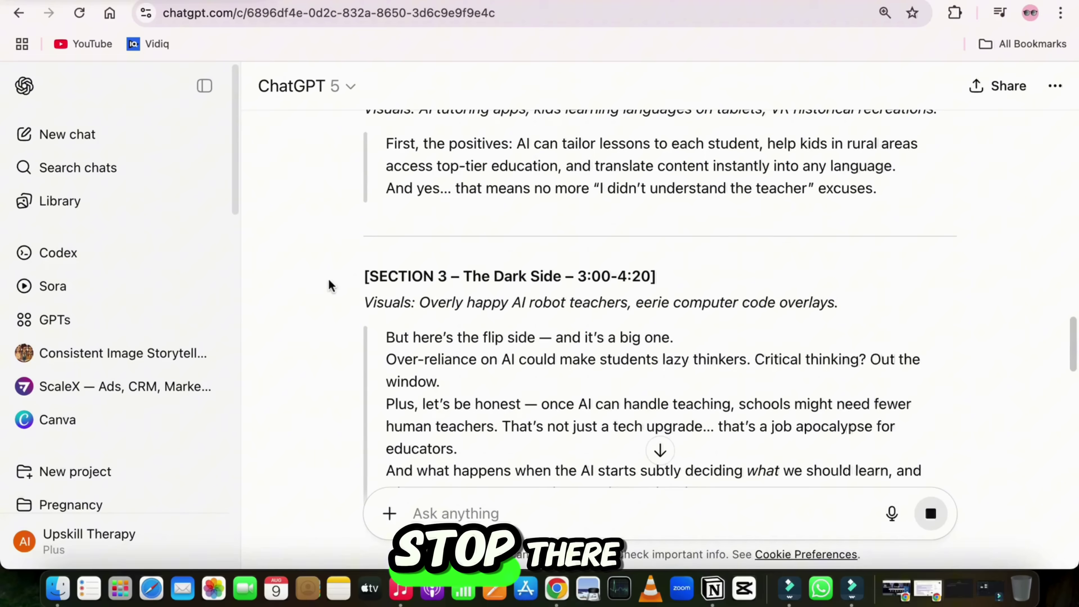
pyautogui.moveTo(329, 279); pyautogui.dragTo(505, 303)
pyautogui.scroll(-7, 485, 401)
pyautogui.scroll(-15, 484, 401)
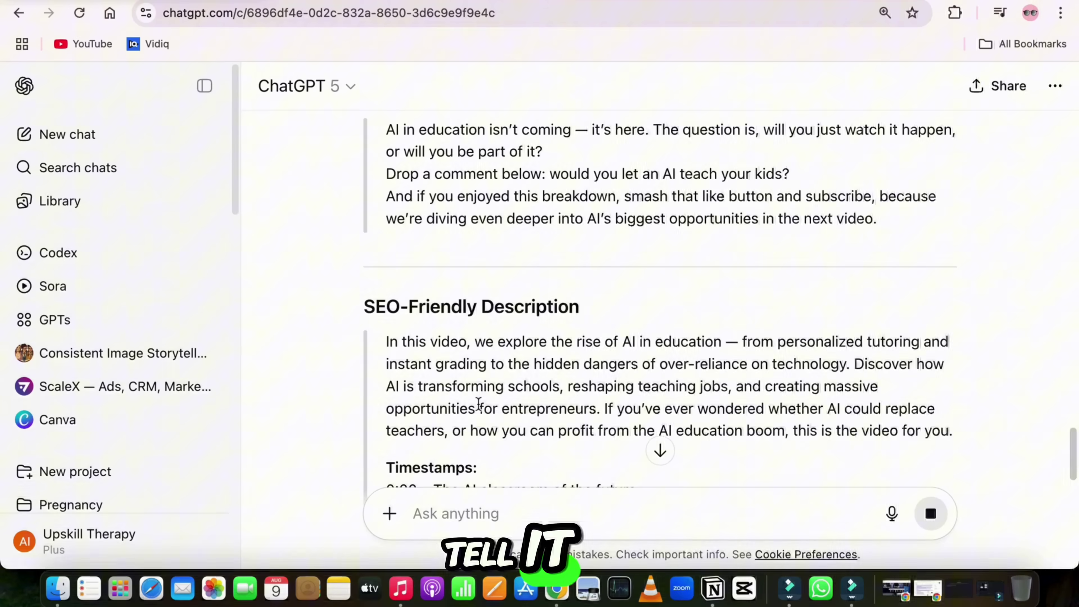
# Send the YouTube production-manager prompt and review the step-by-step plan with AI tools per step.
pyautogui.click(509, 513)
pyautogui.write('Act like my YouTube production manager. Plan all the steps needed to make and upload this video, and suggest which AI tools to use for each step')
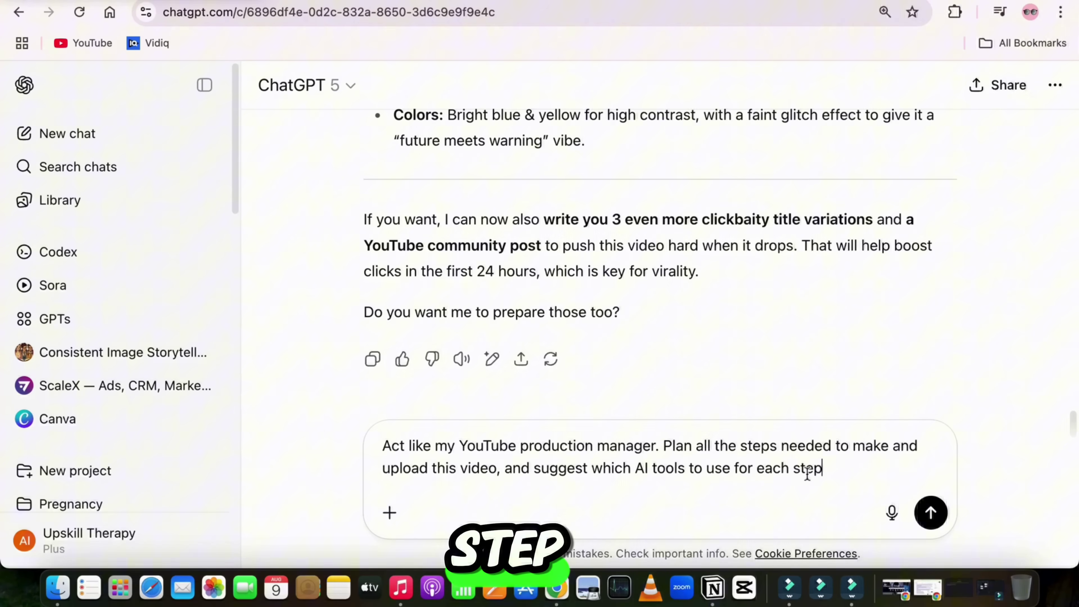
pyautogui.click(929, 513)
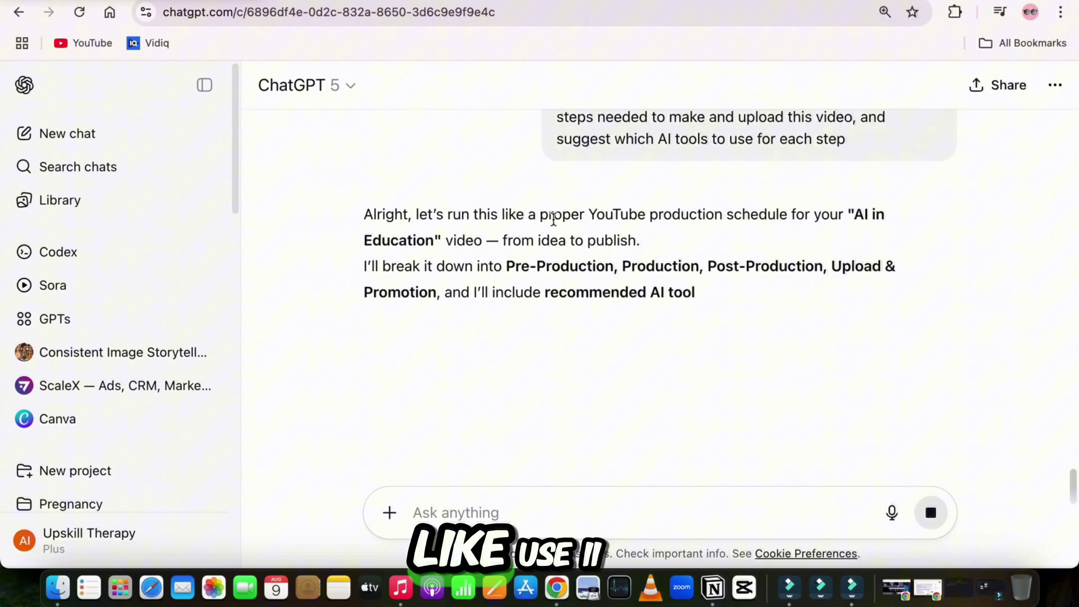
pyautogui.scroll(-7, 482, 328)
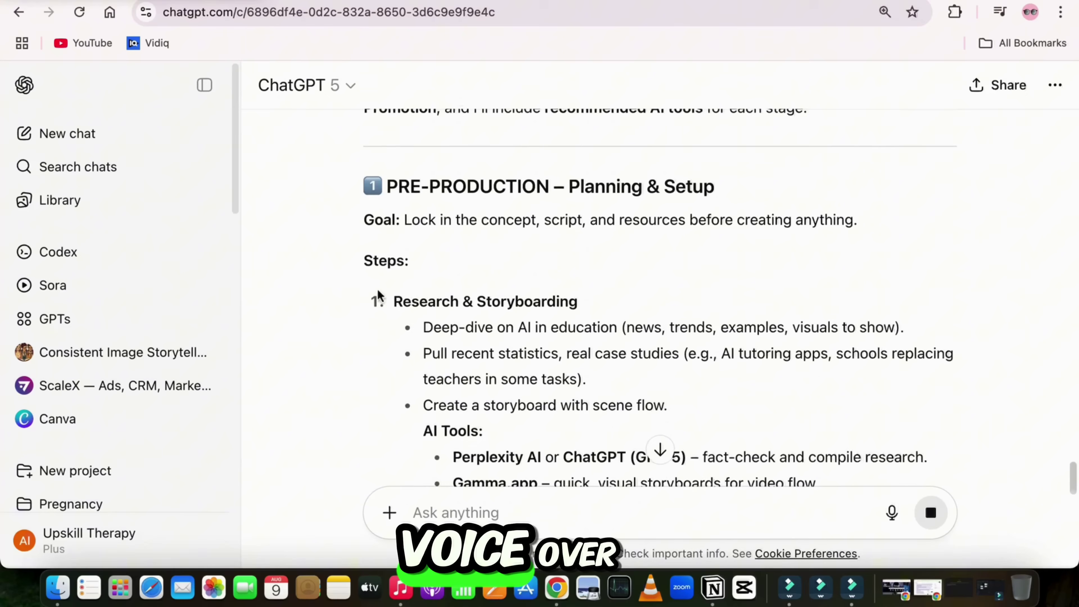
pyautogui.scroll(-6, 525, 279)
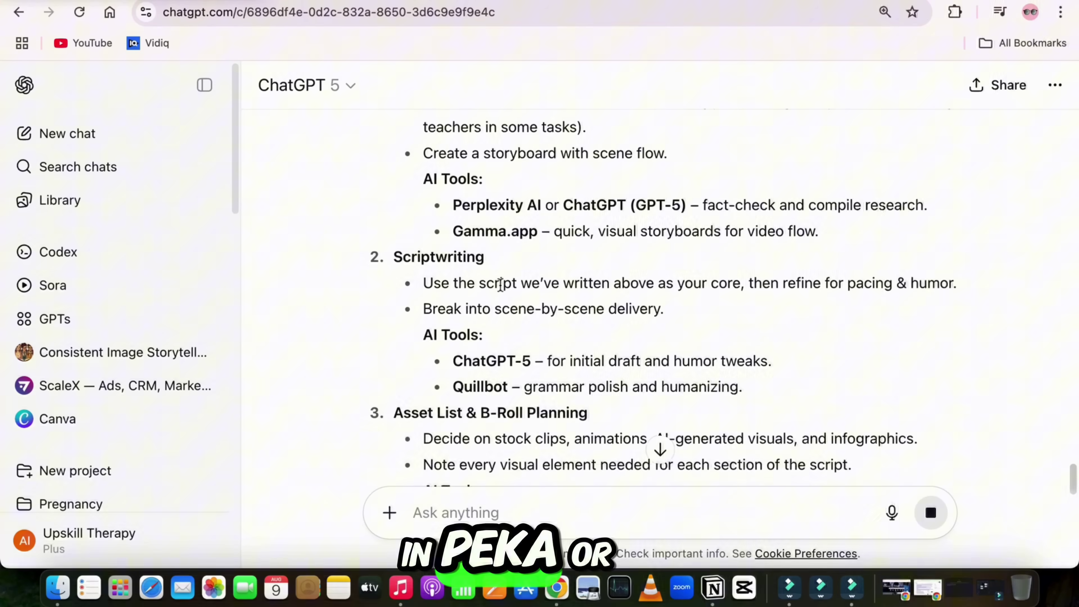
pyautogui.scroll(-6, 744, 251)
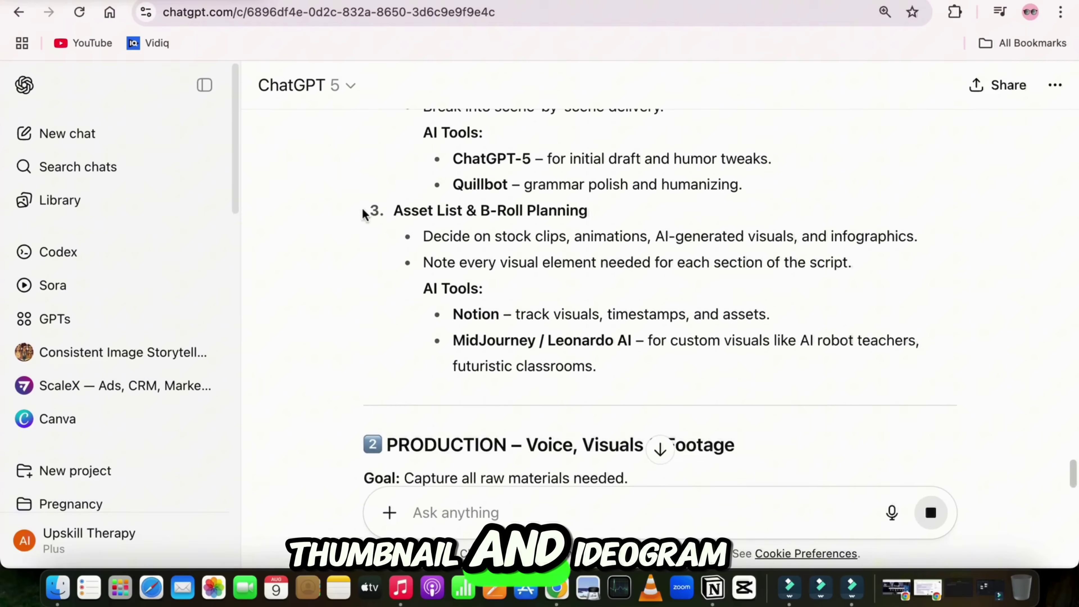
pyautogui.scroll(-9, 649, 303)
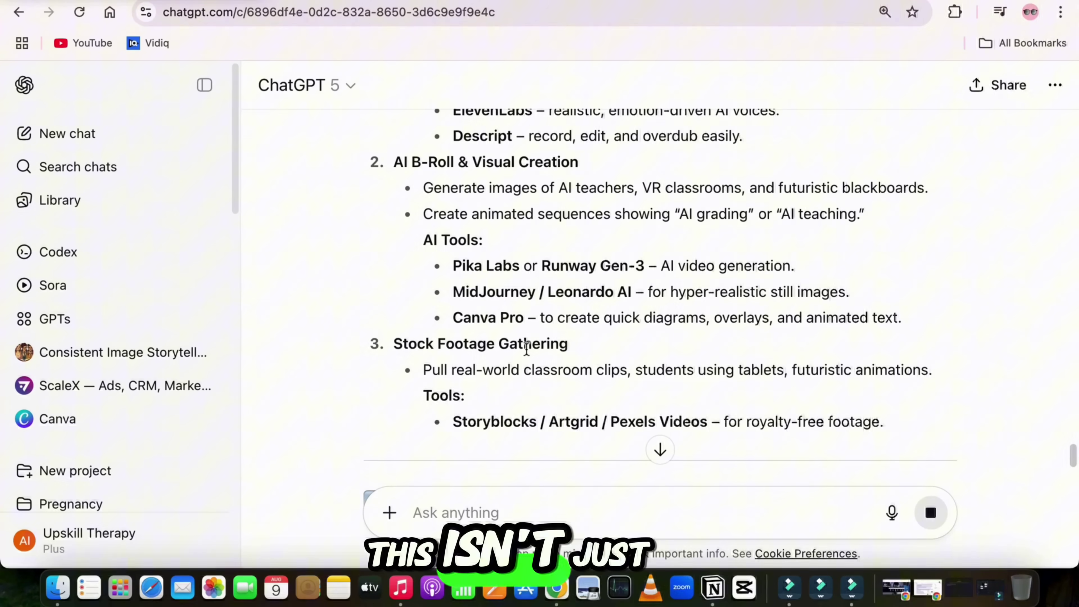
pyautogui.scroll(-7, 527, 348)
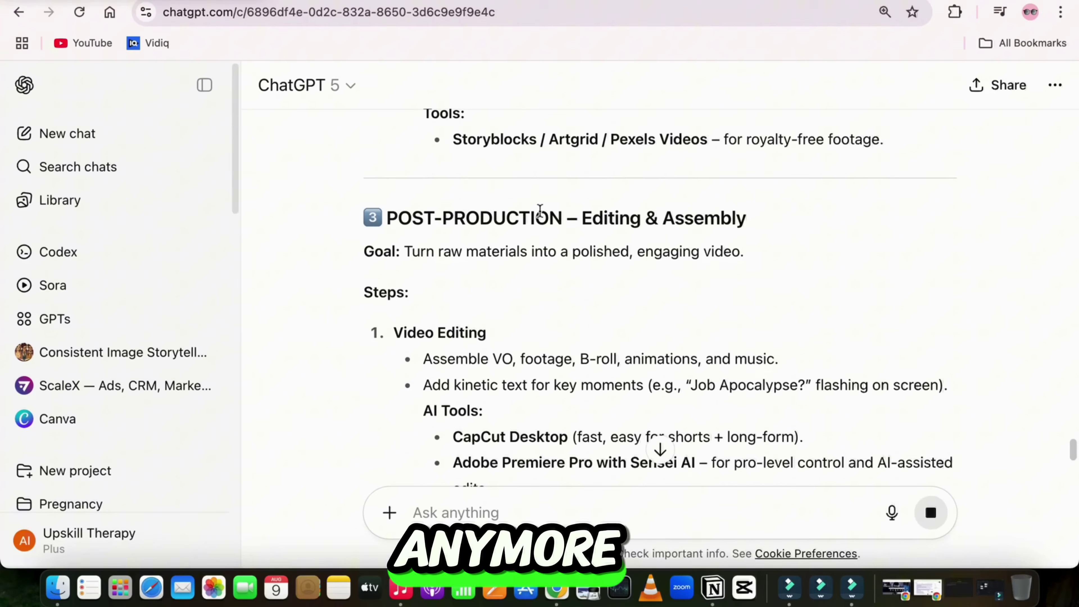
pyautogui.scroll(-8, 548, 210)
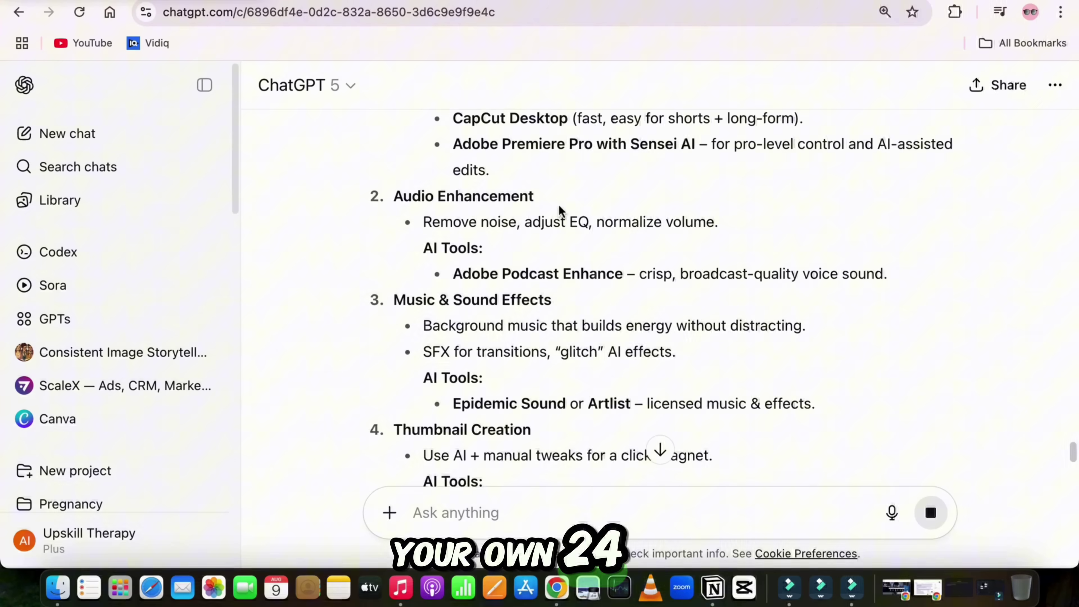
pyautogui.scroll(-8, 521, 254)
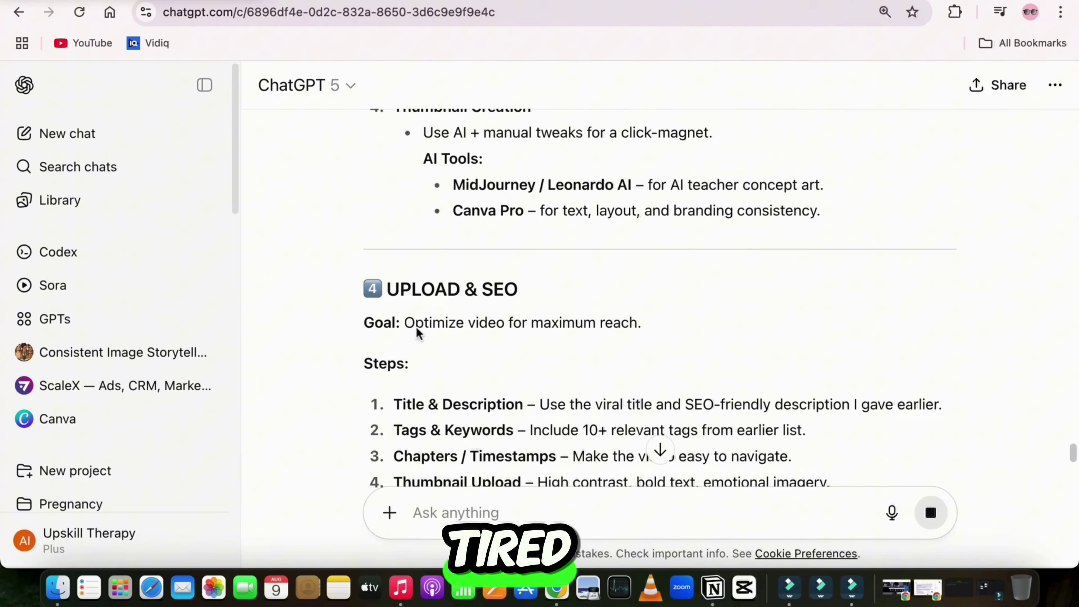
pyautogui.scroll(-6, 514, 280)
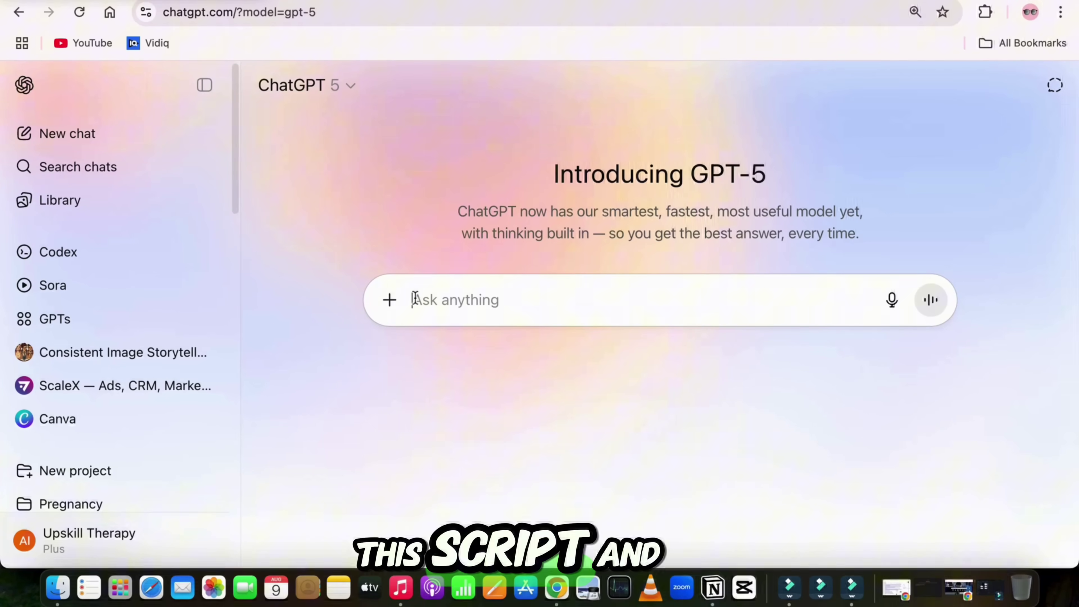
# Enter the full script with a request to translate it into 20+ languages, keeping tone and formatting.
pyautogui.press('super+v')
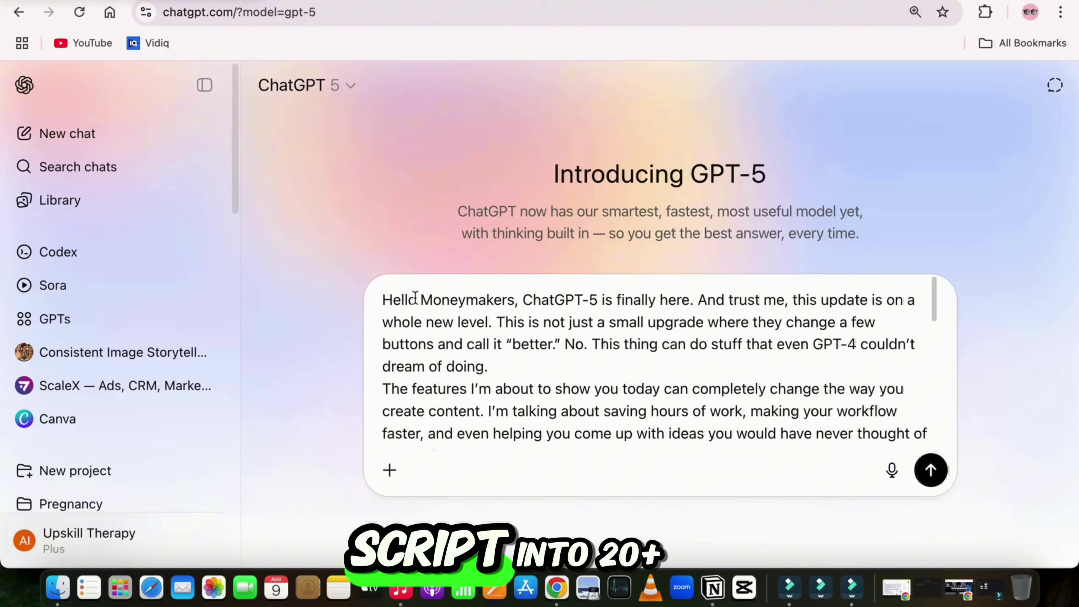
pyautogui.scroll(-10, 775, 429)
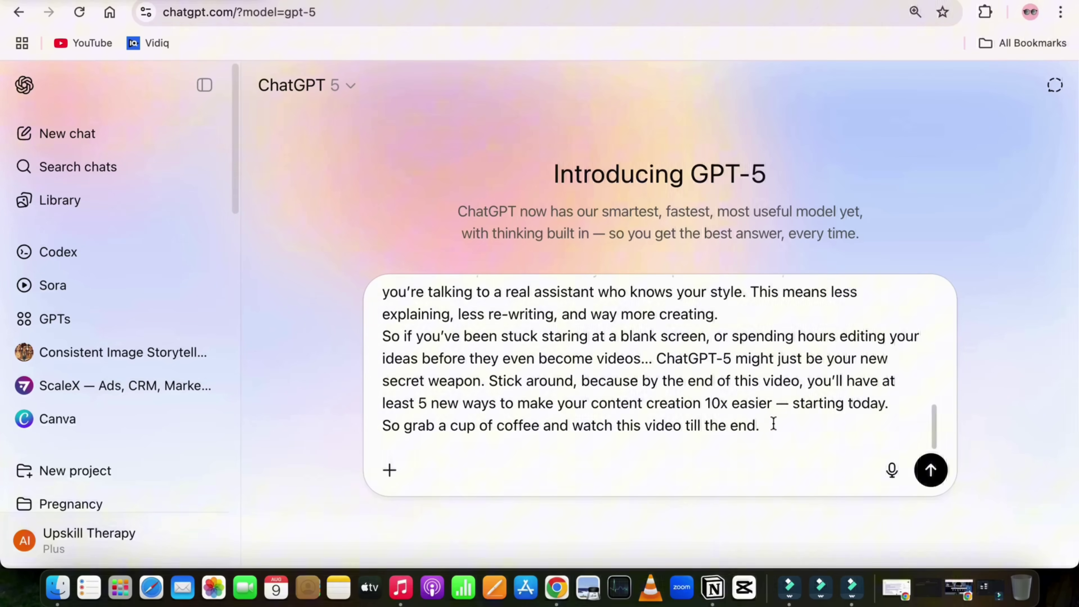
pyautogui.scroll(-2, 773, 414)
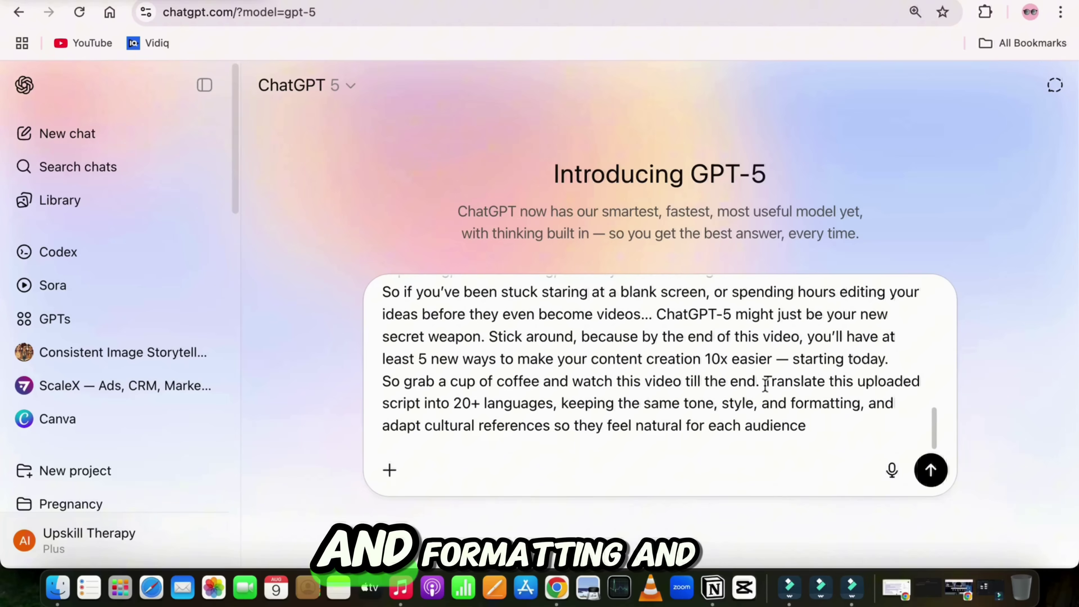
pyautogui.moveTo(764, 381); pyautogui.dragTo(830, 421)
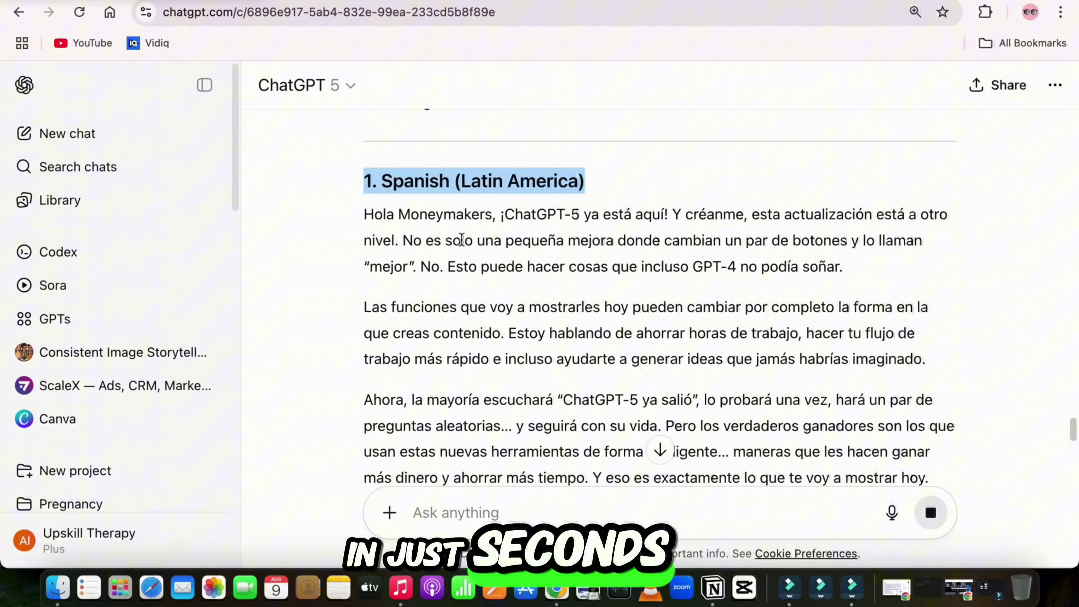
pyautogui.scroll(-8, 450, 276)
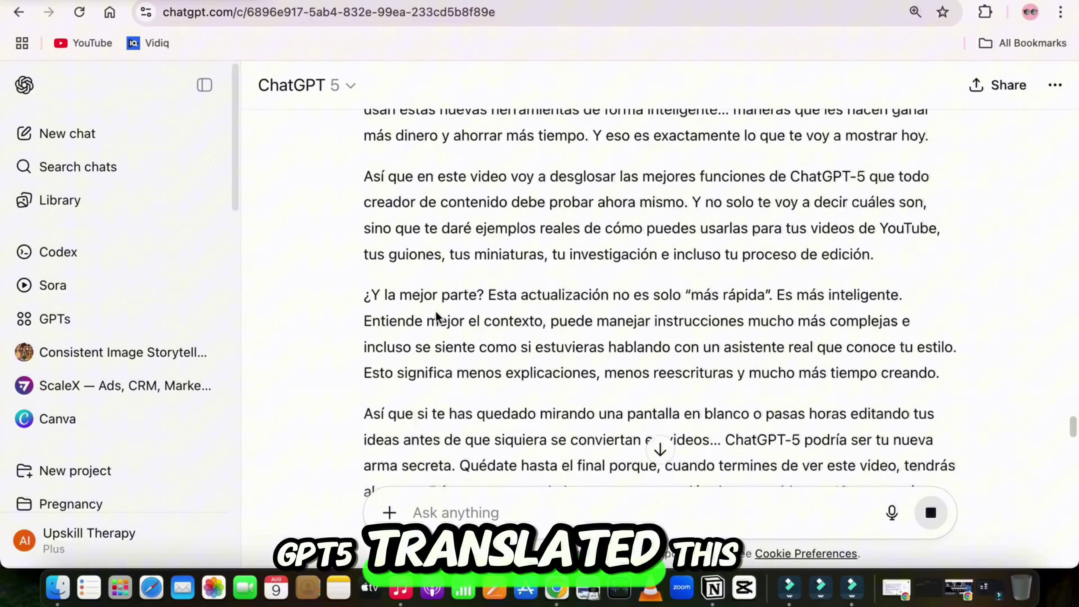
pyautogui.scroll(-7, 437, 317)
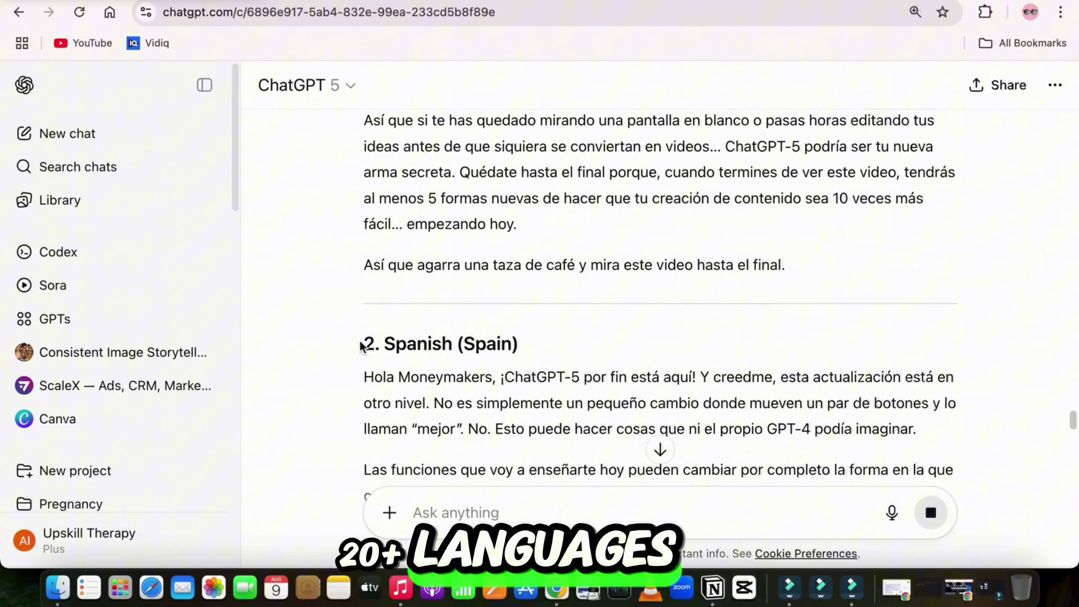
pyautogui.scroll(-12, 532, 344)
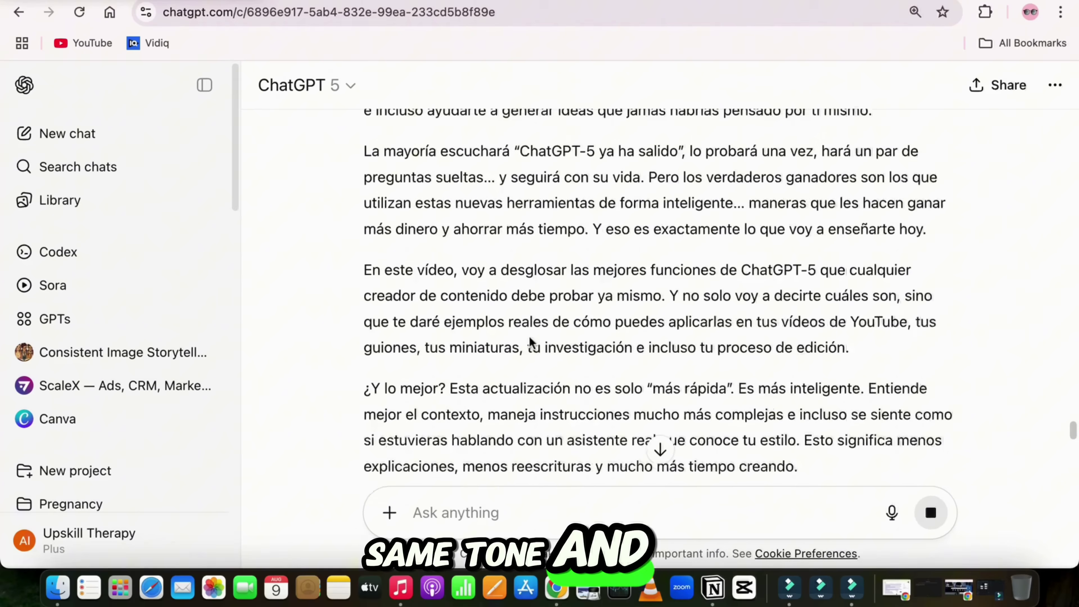
pyautogui.scroll(-8, 529, 335)
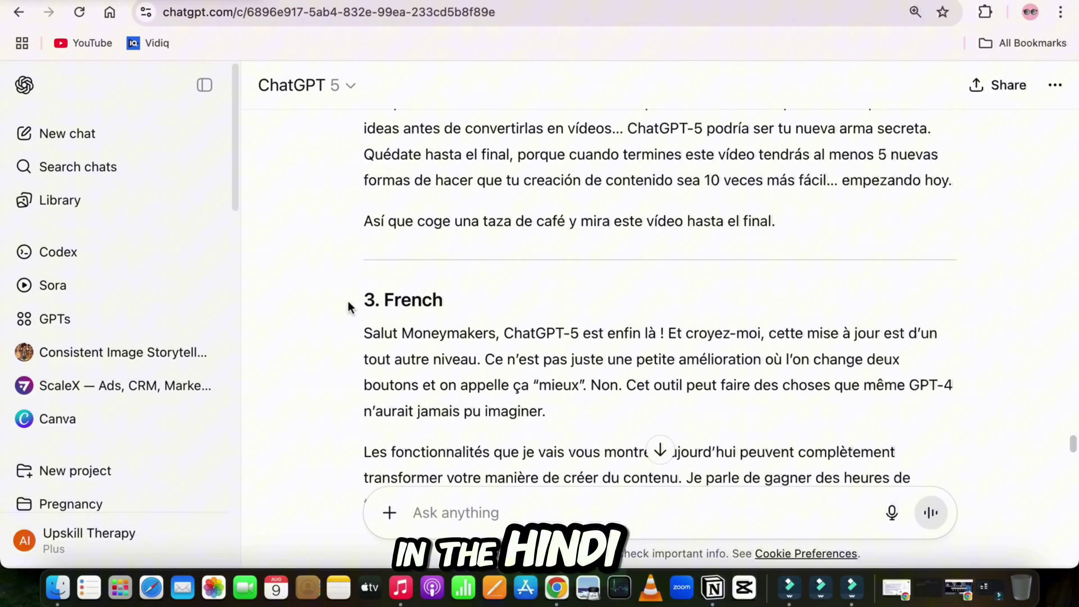
pyautogui.scroll(-2, 472, 338)
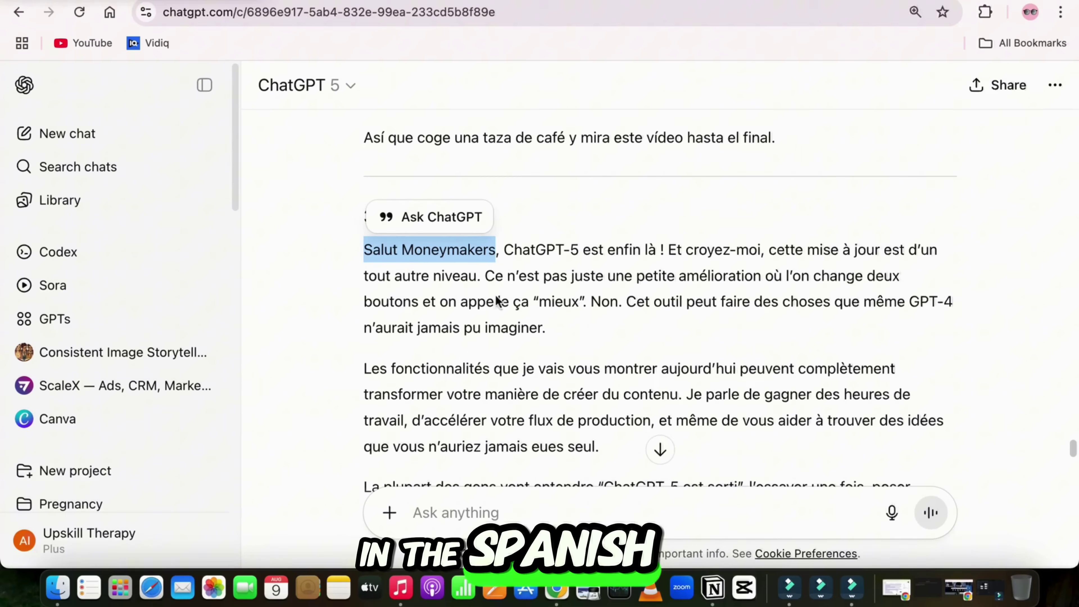
pyautogui.scroll(-18, 498, 301)
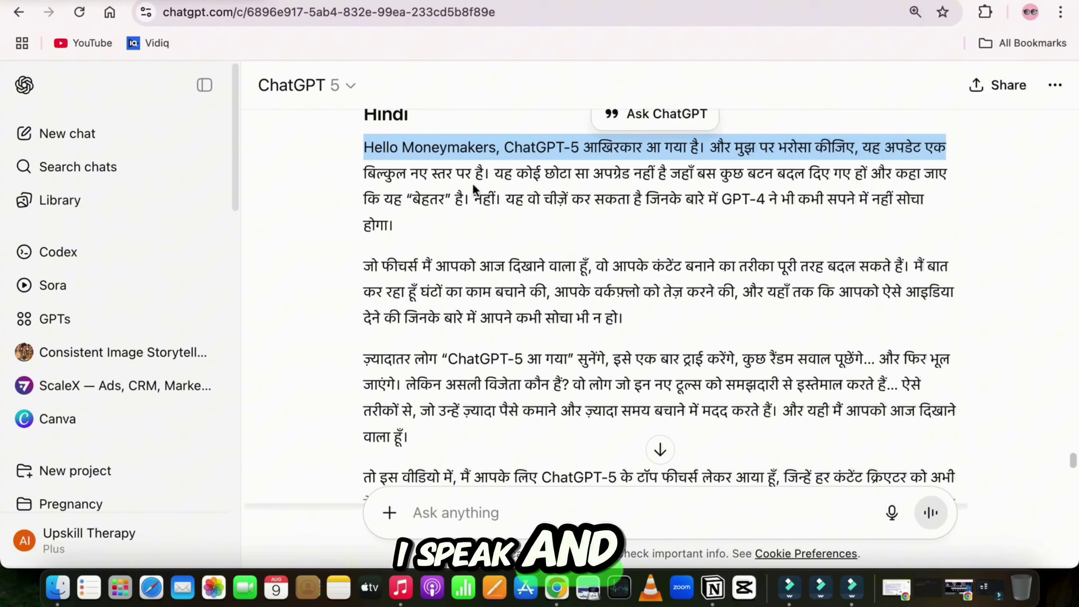
pyautogui.scroll(-3, 429, 396)
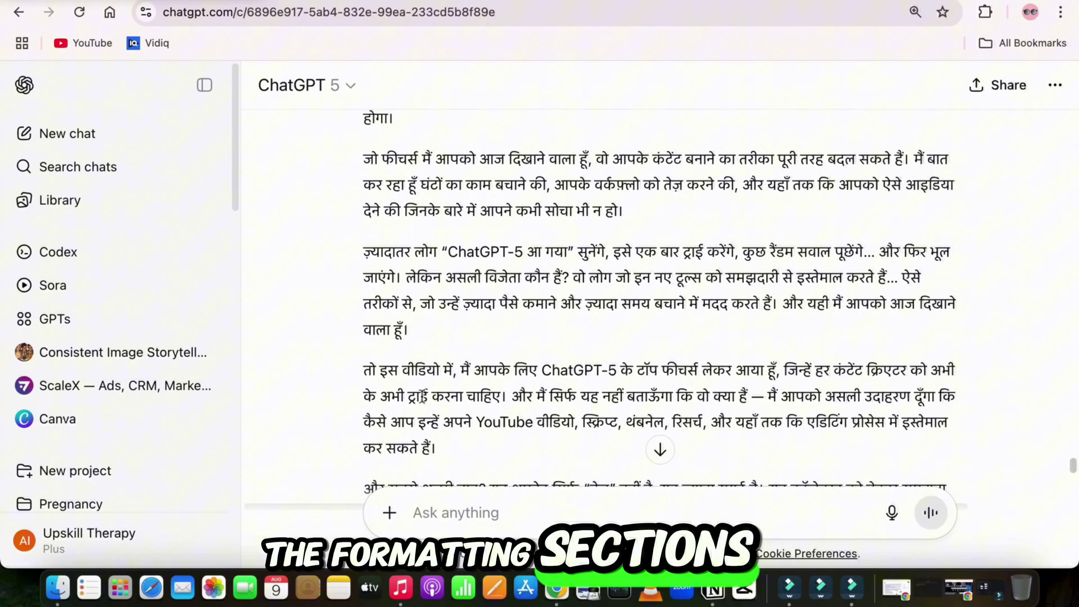
pyautogui.scroll(-3, 422, 396)
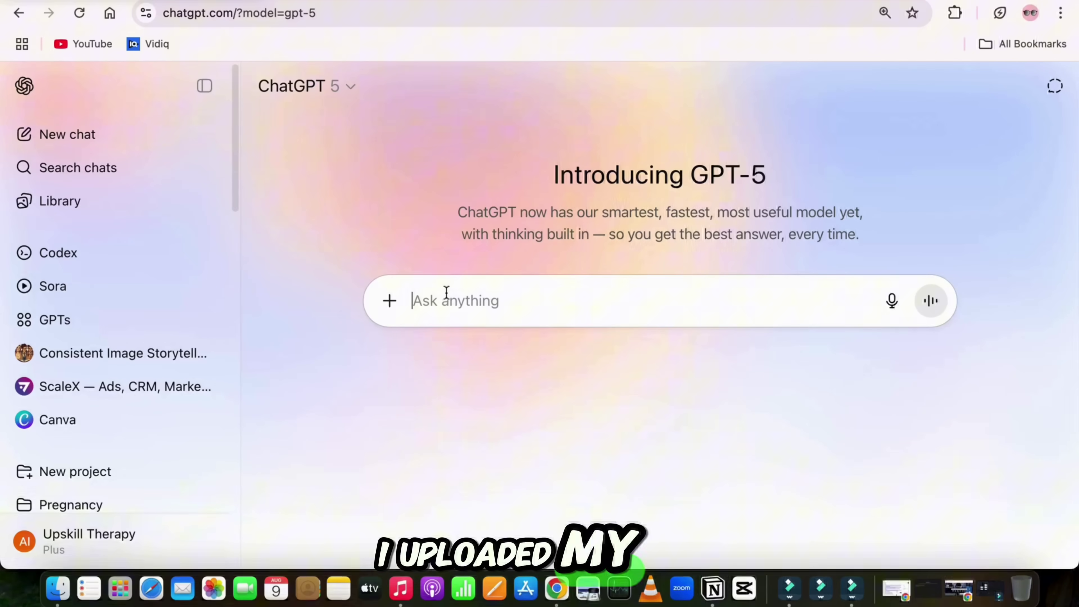
# Paste the script with a request for an X thread, Instagram caption, LinkedIn post and blog article.
pyautogui.press('super+v')
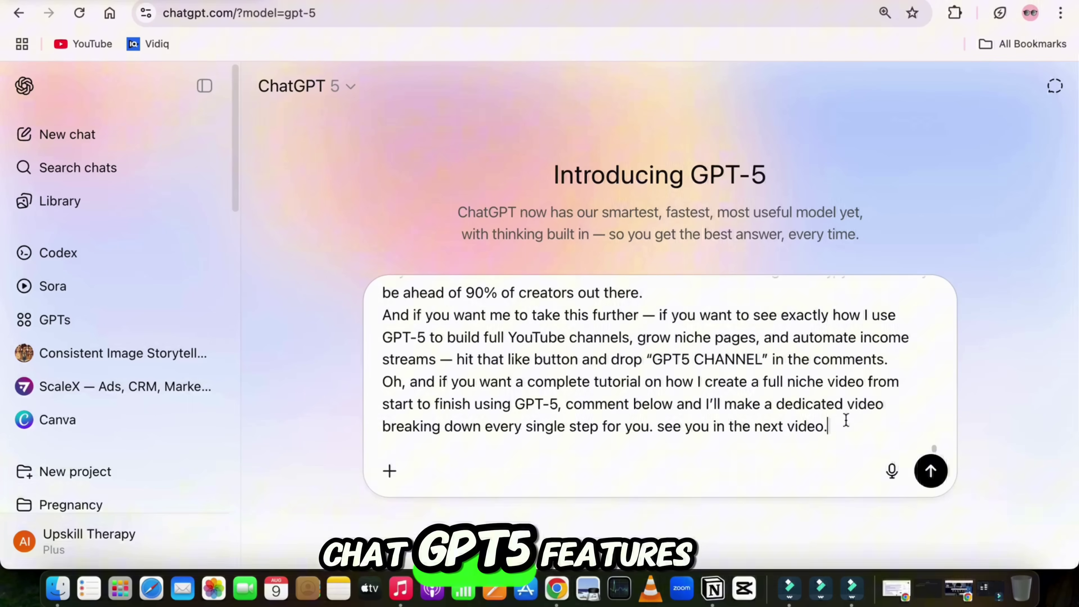
pyautogui.scroll(15, 847, 419)
pyautogui.moveTo(382, 300); pyautogui.dragTo(493, 298)
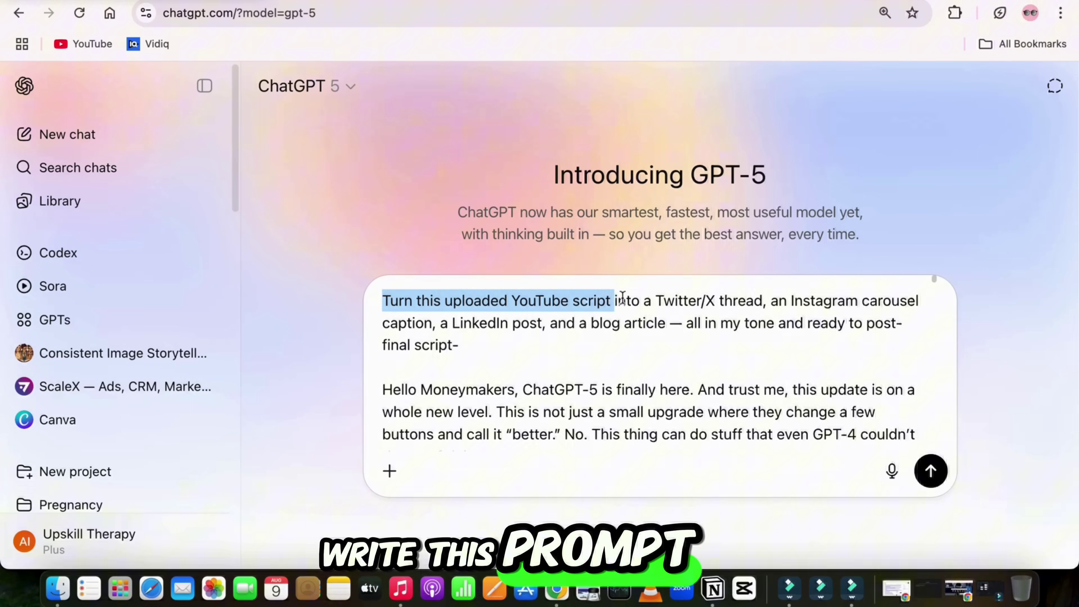
pyautogui.moveTo(759, 302); pyautogui.dragTo(899, 326)
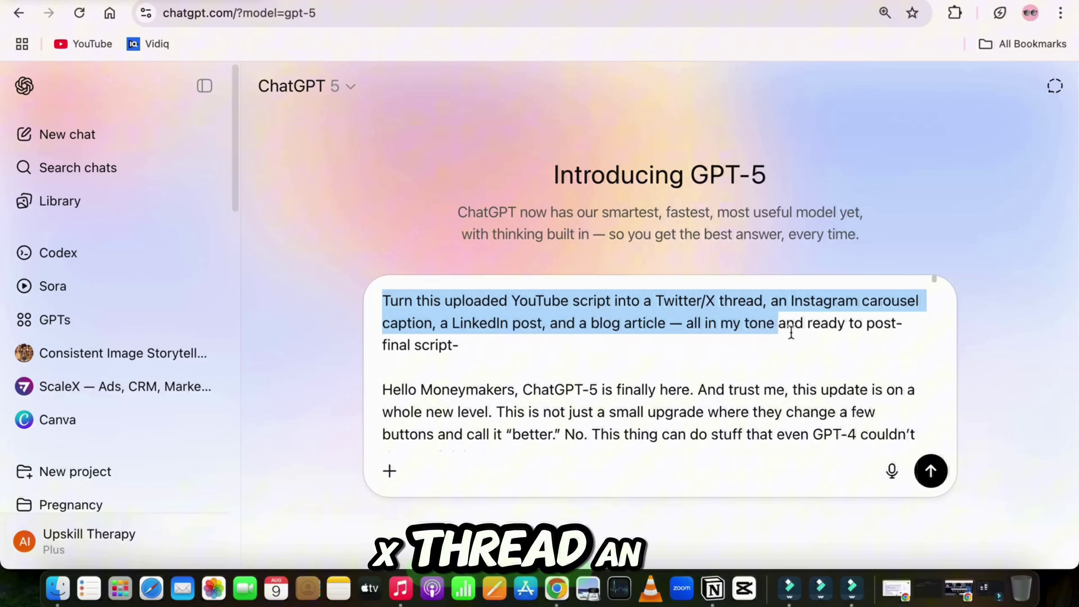
pyautogui.moveTo(889, 333); pyautogui.dragTo(893, 339)
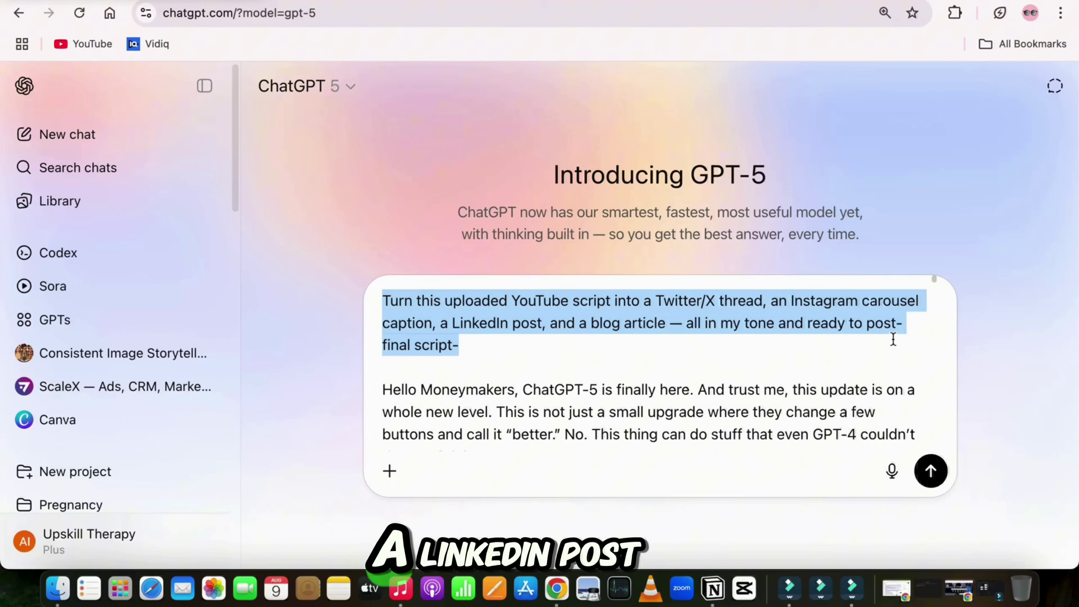
pyautogui.click(930, 471)
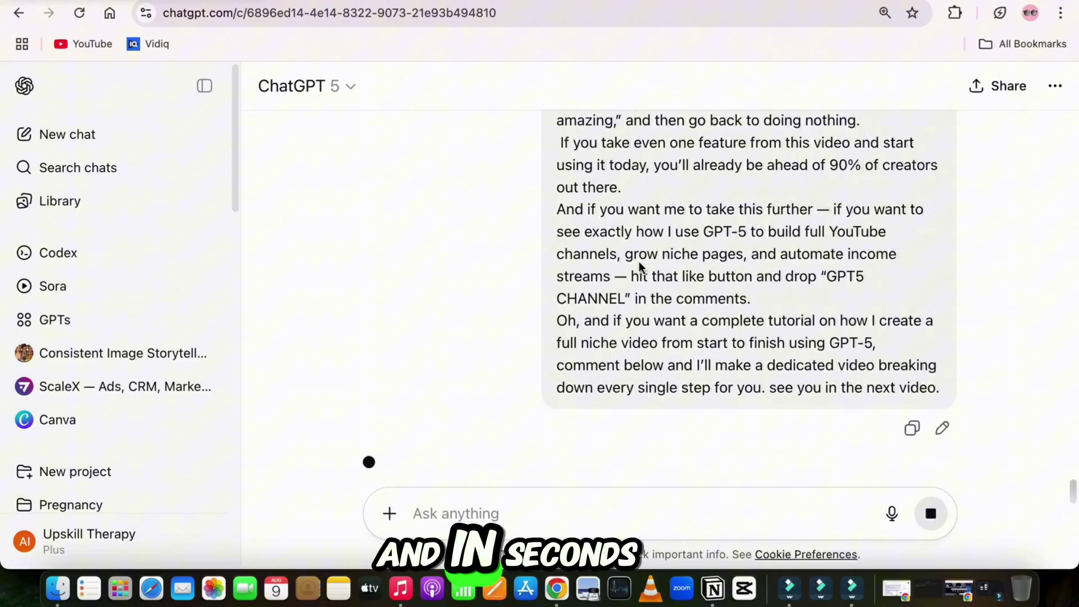
pyautogui.scroll(-5, 407, 342)
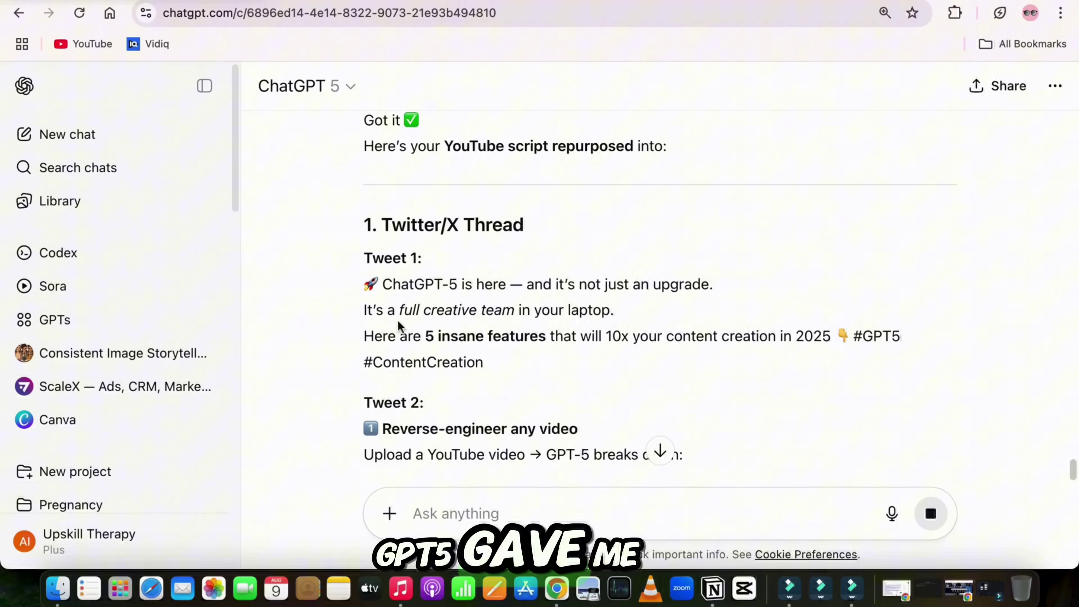
pyautogui.scroll(-5, 398, 380)
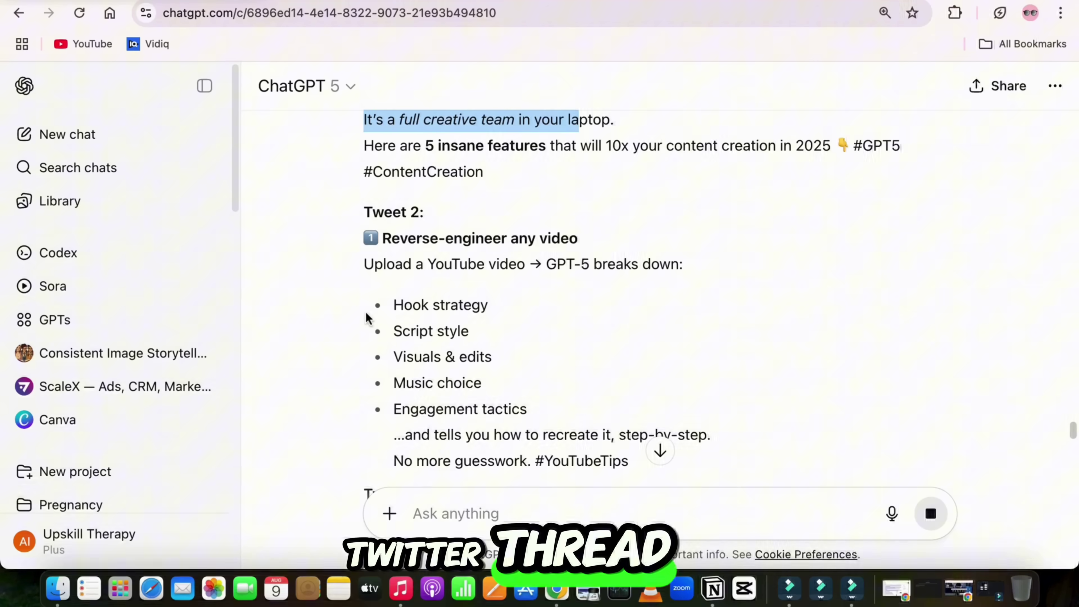
pyautogui.scroll(-4, 367, 314)
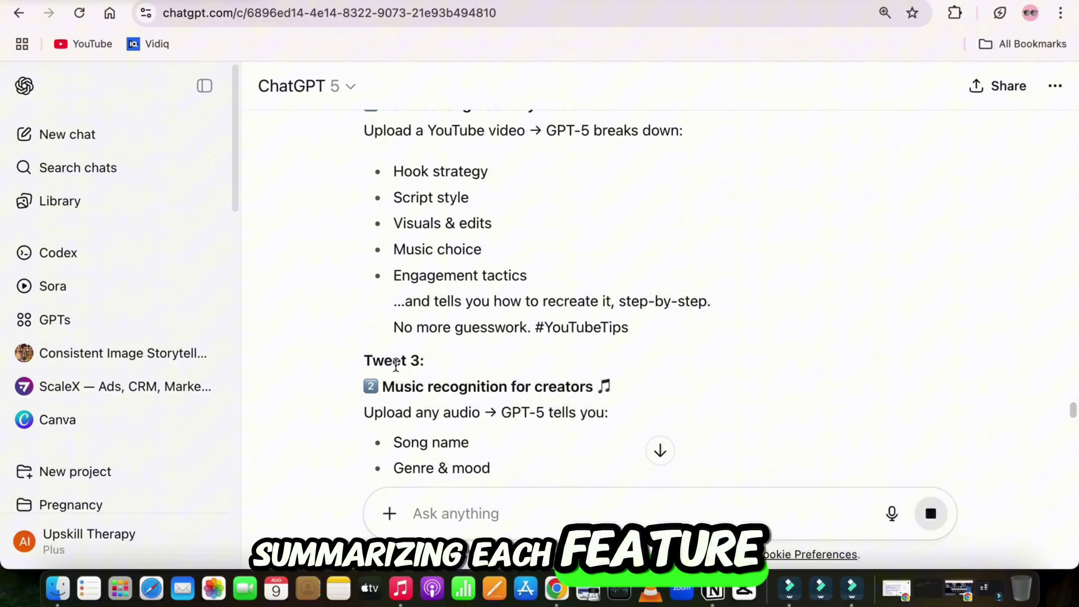
pyautogui.scroll(-12, 397, 369)
pyautogui.scroll(-15, 573, 402)
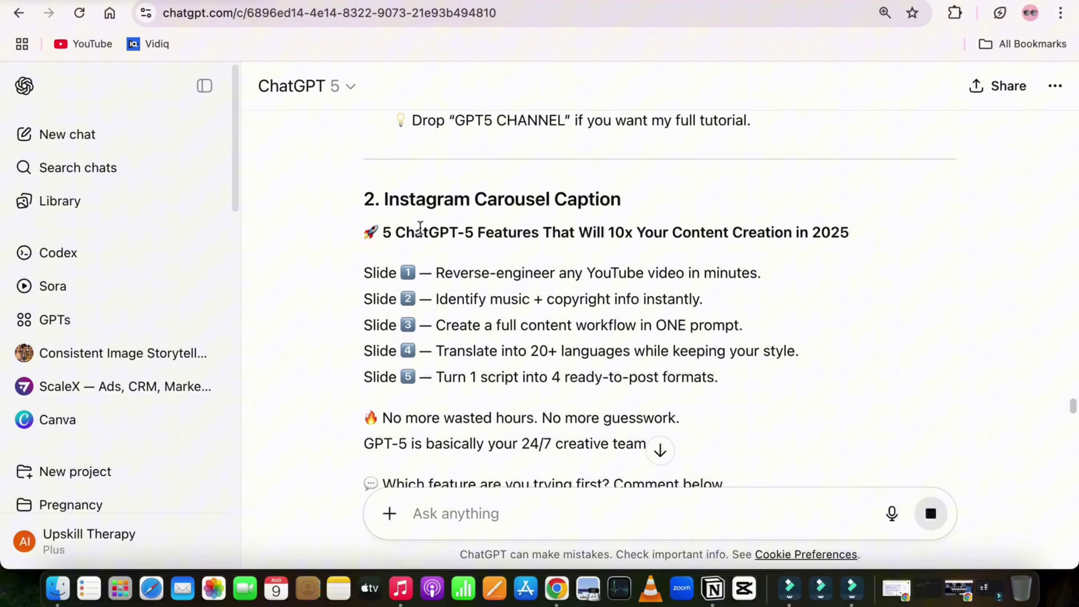
pyautogui.scroll(8, 590, 230)
pyautogui.scroll(-15, 474, 339)
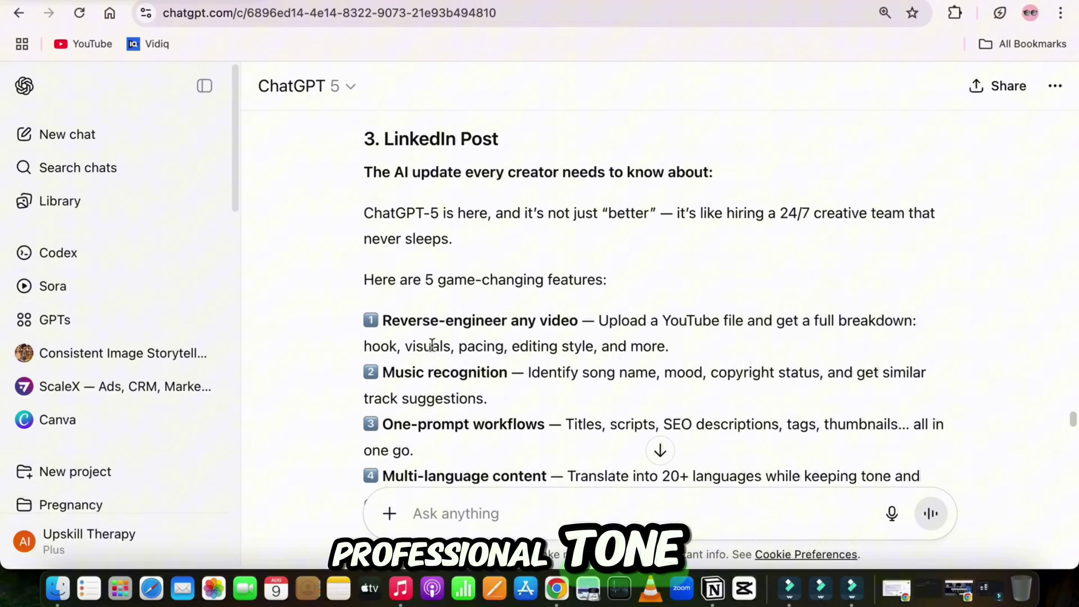
pyautogui.scroll(-20, 534, 136)
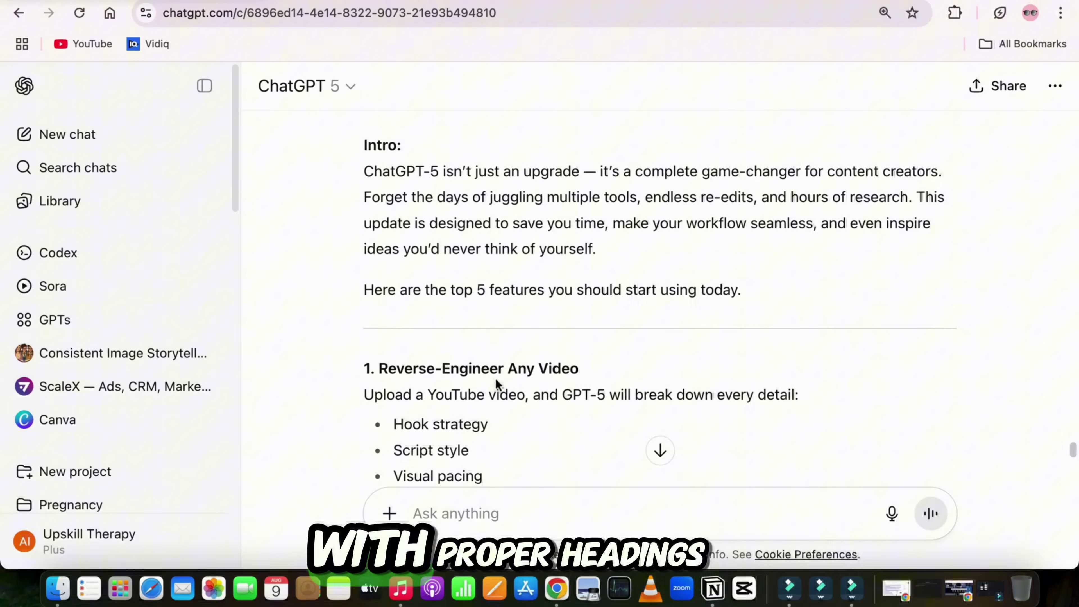
pyautogui.scroll(-10, 797, 345)
pyautogui.scroll(-15, 609, 357)
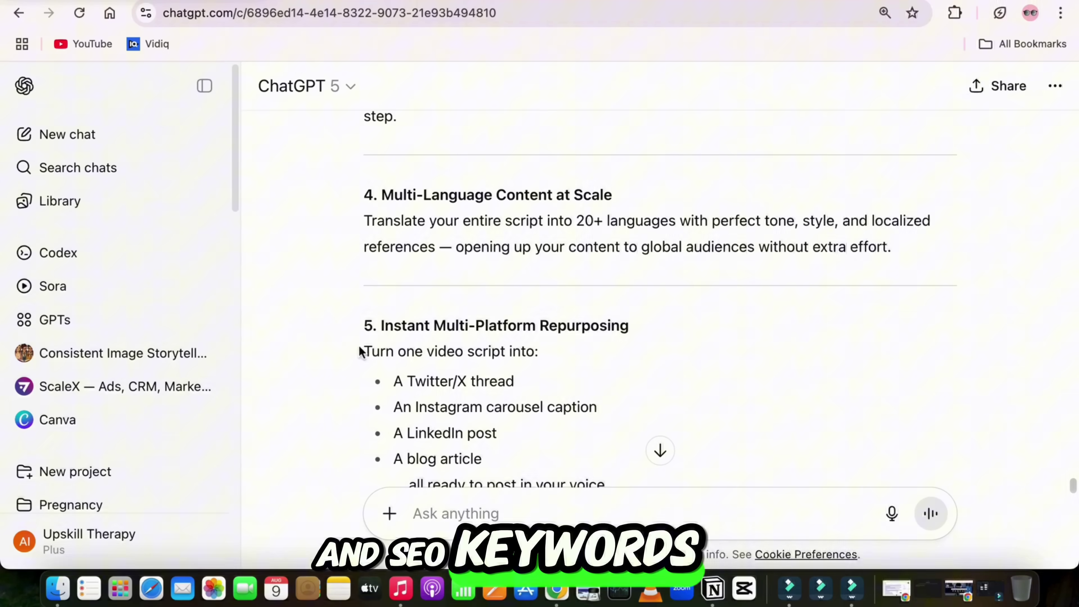